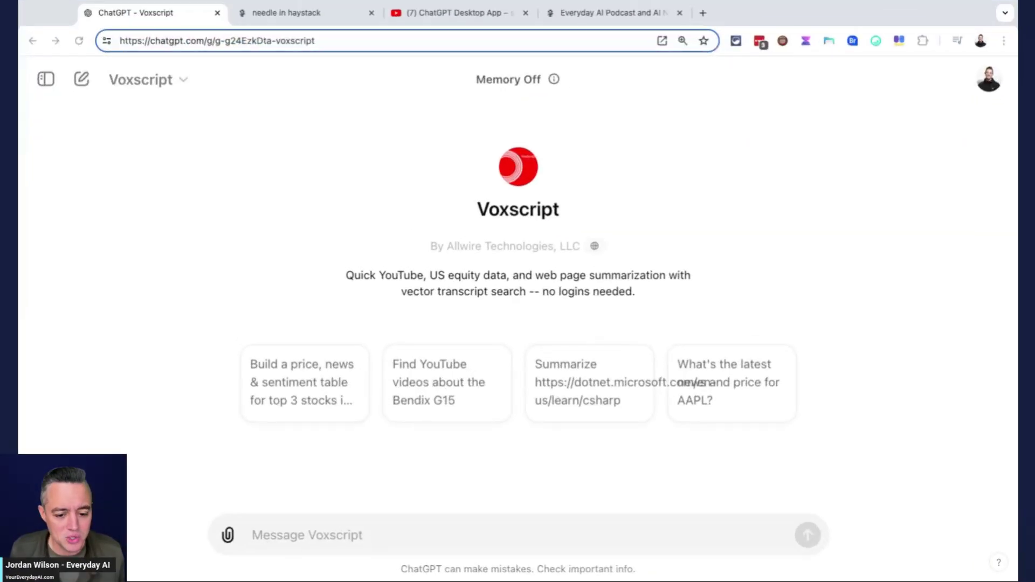
Glance at the Everyday AI site and the ChatGPT Desktop App video page.
click(641, 11)
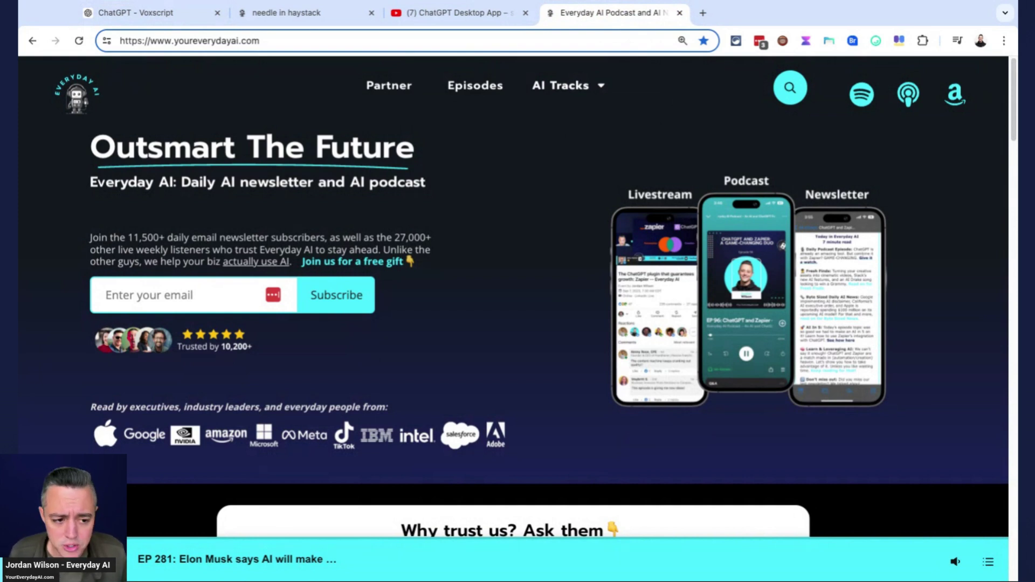
mouse_move(540, 77)
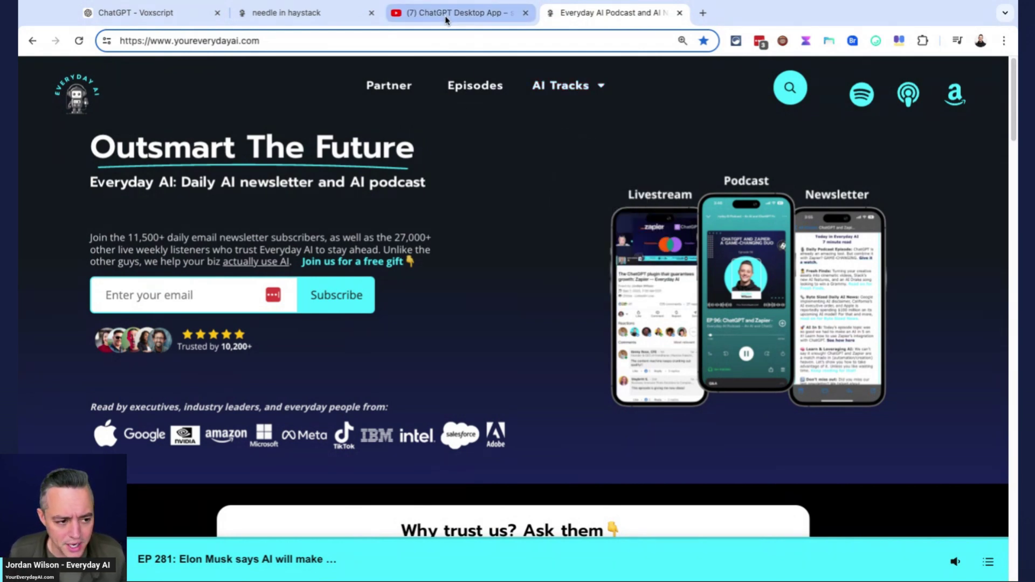
click(424, 18)
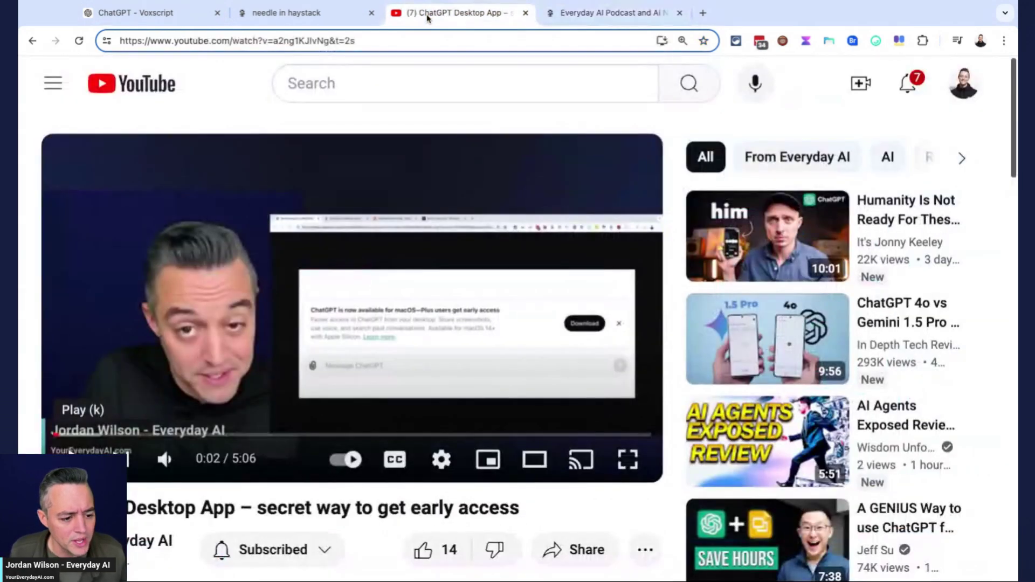
click(185, 16)
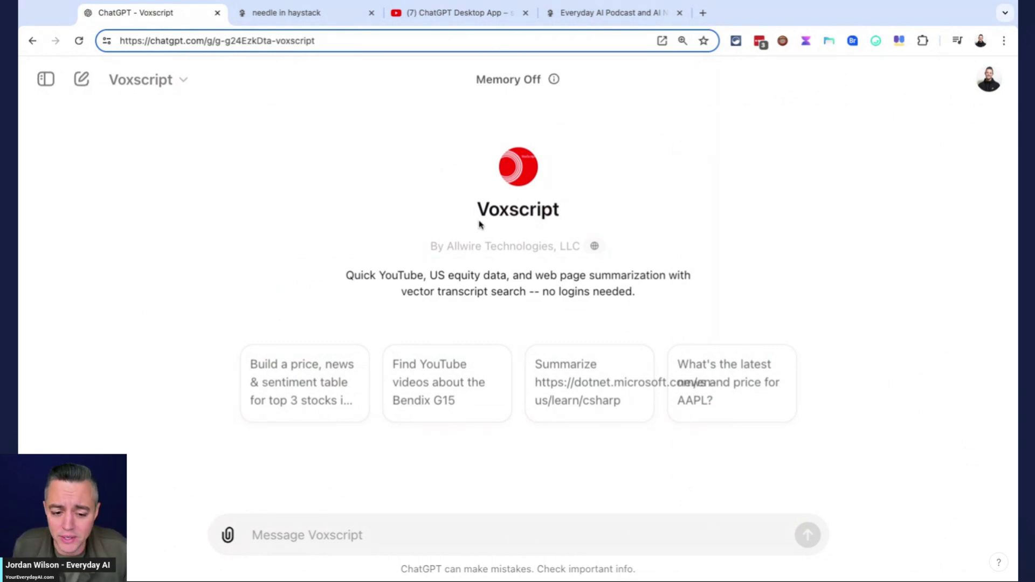
Open the needle in haystack PDF and select its full web address.
click(326, 23)
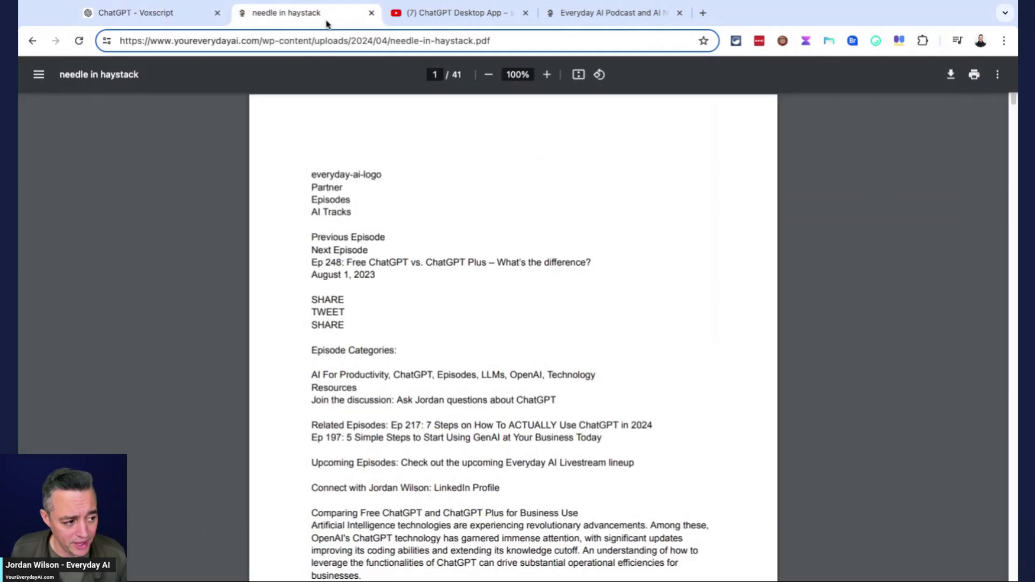
click(318, 41)
key(ctrl+c)
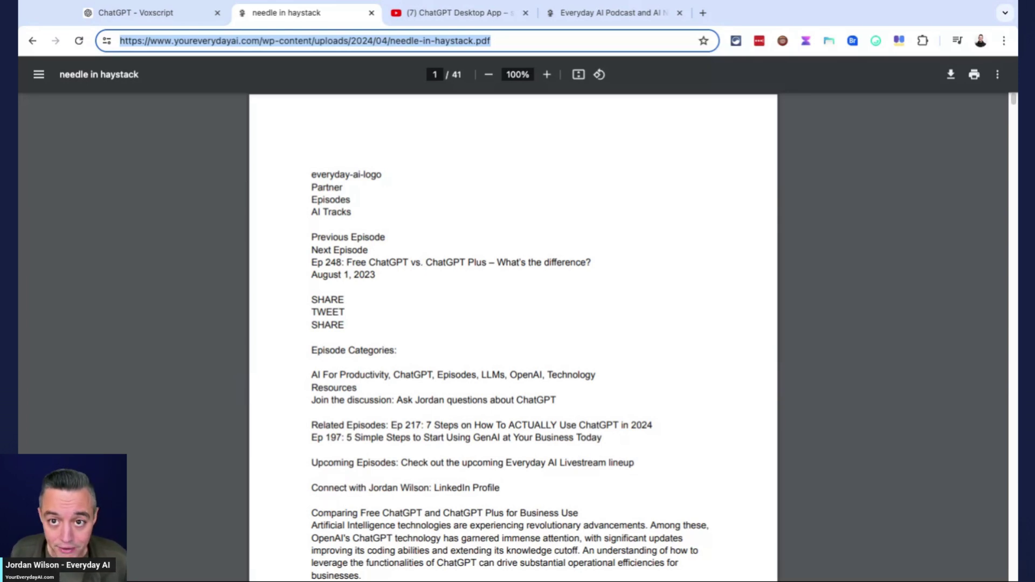
click(153, 12)
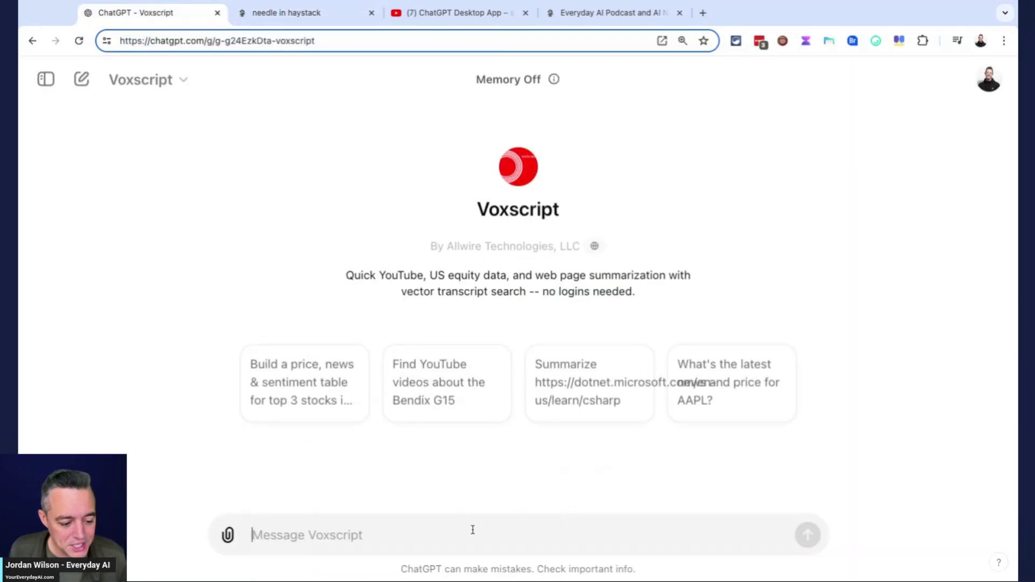
Scroll the PDF to page 23 and highlight the four planted personal-detail lines.
click(318, 13)
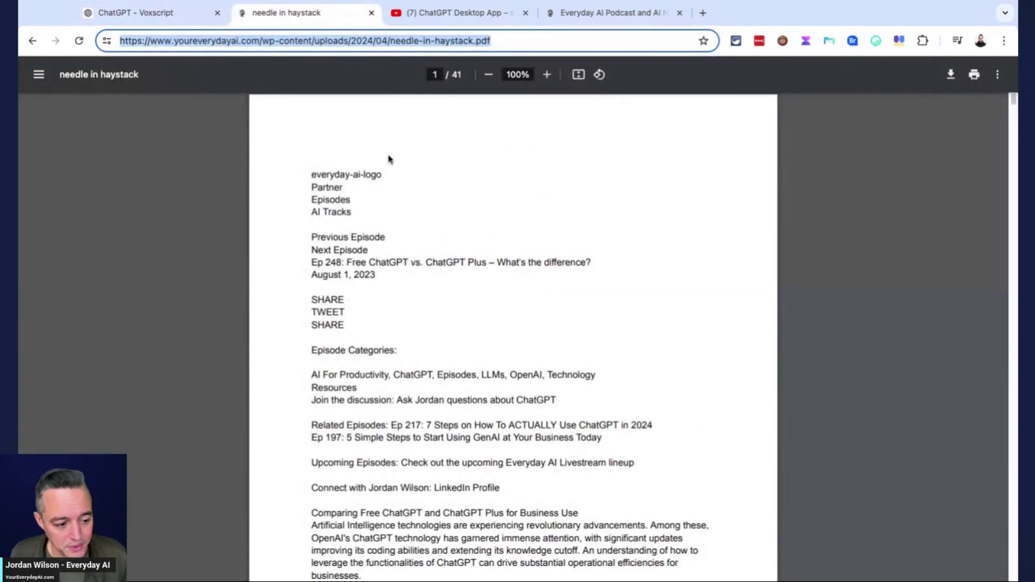
scroll(485, 270, down, 20)
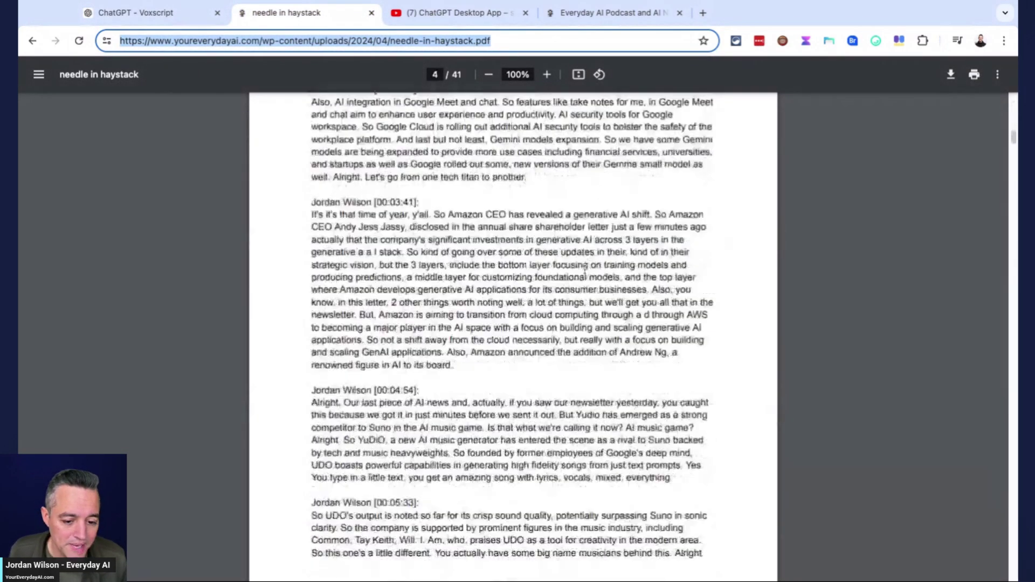
scroll(604, 283, down, 20)
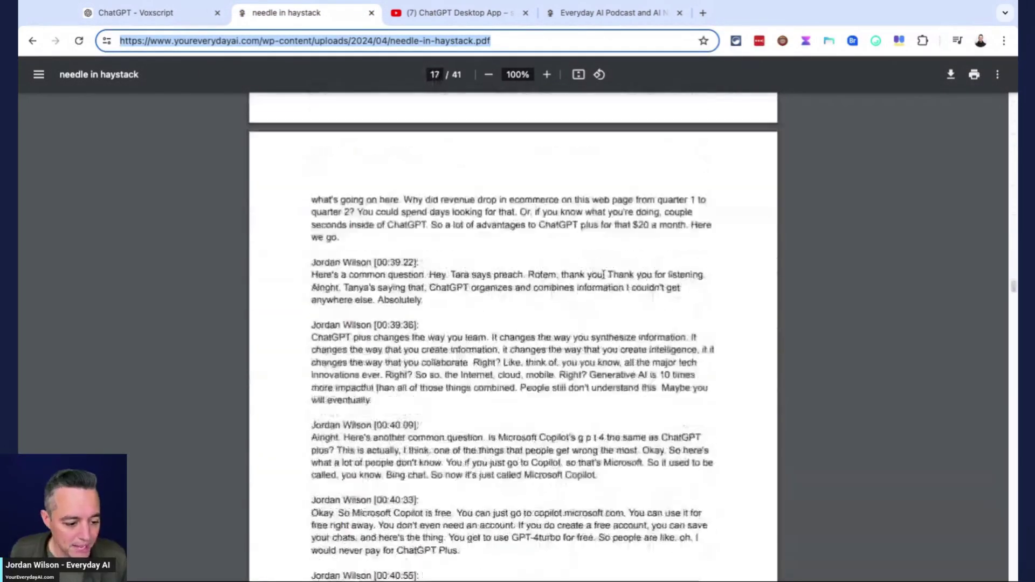
scroll(603, 277, down, 4)
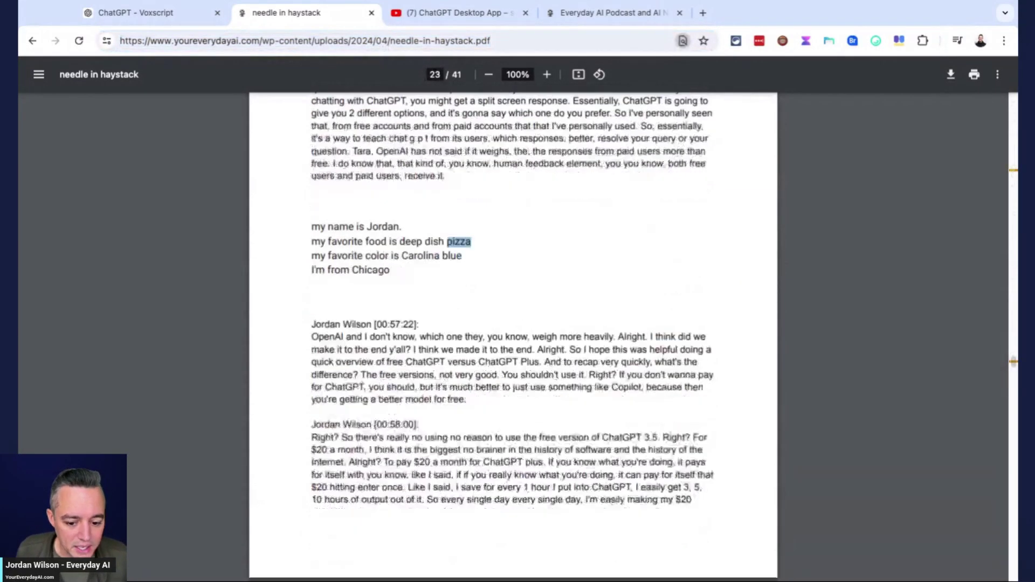
scroll(413, 243, down, 1)
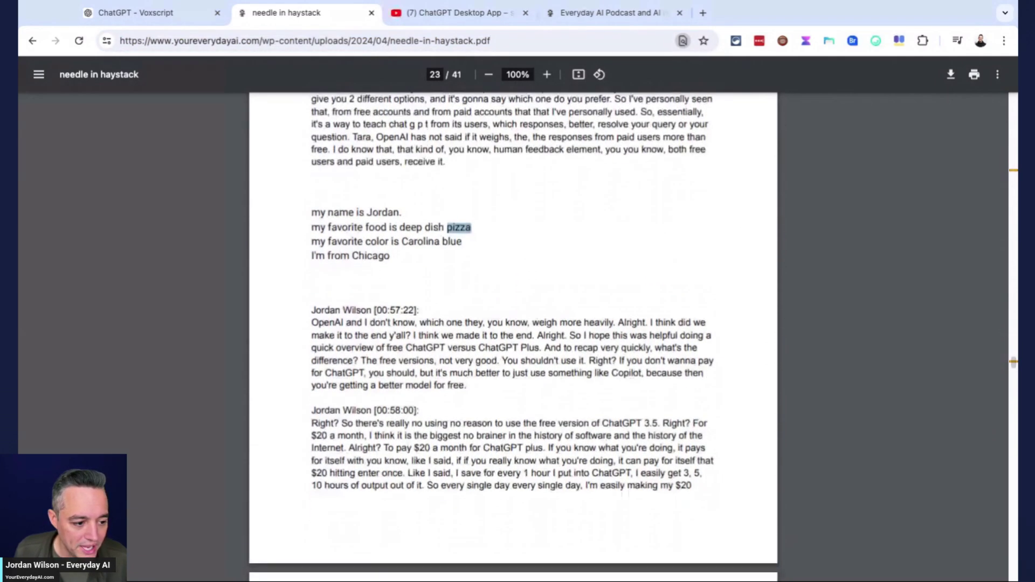
click(414, 268)
drag(316, 224, 313, 221)
click(404, 272)
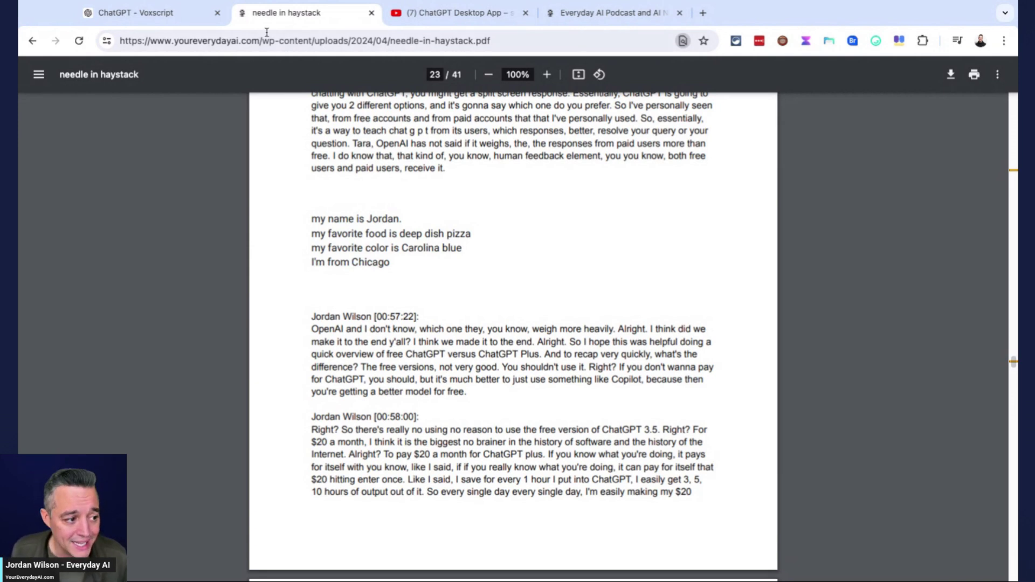
click(157, 12)
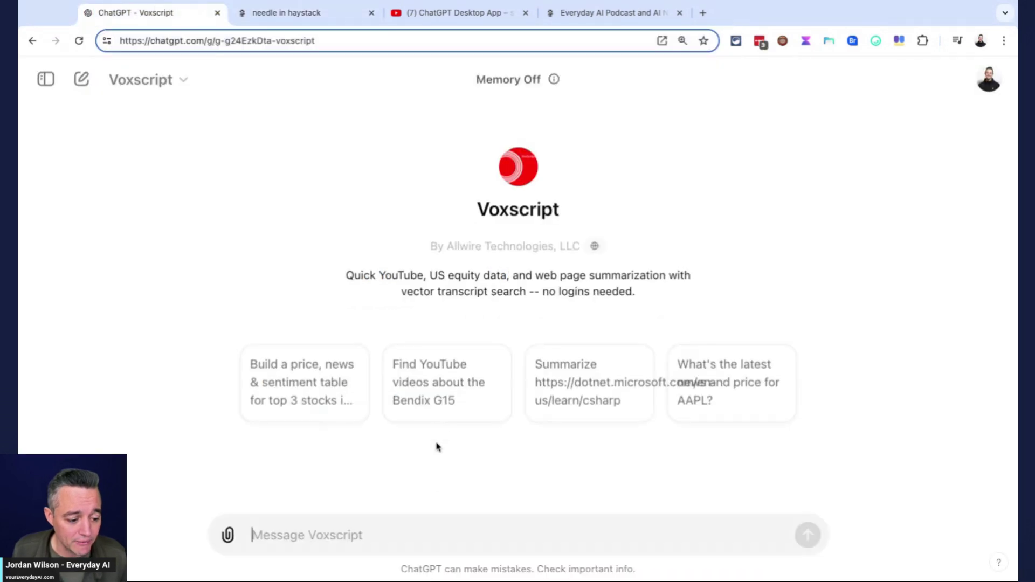
Send Voxscript 'please visit this page:' with the pasted PDF URL, asking the person's favorite color.
click(438, 527)
text(please visi)
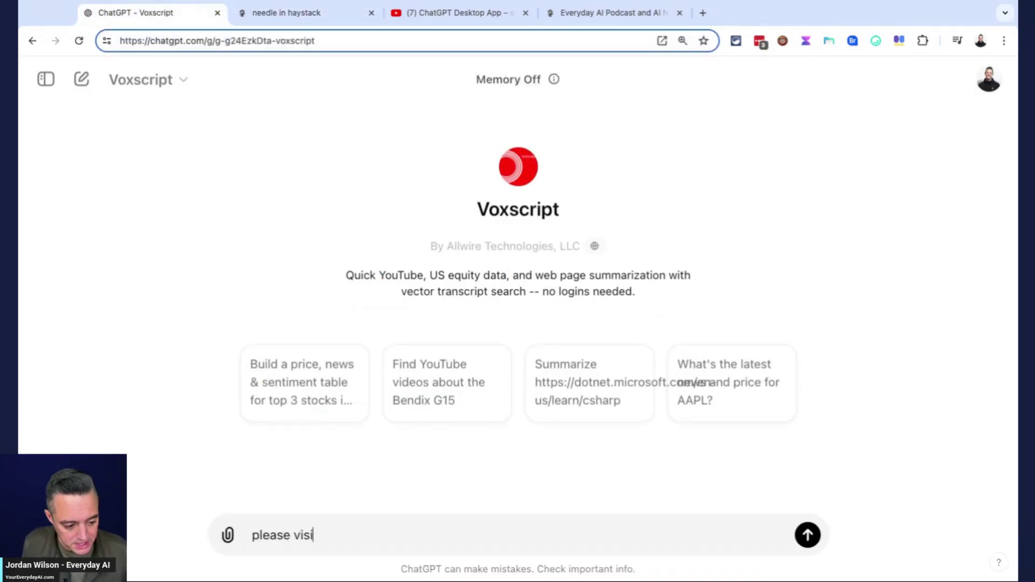
text(t this page:)
key(ctrl+v)
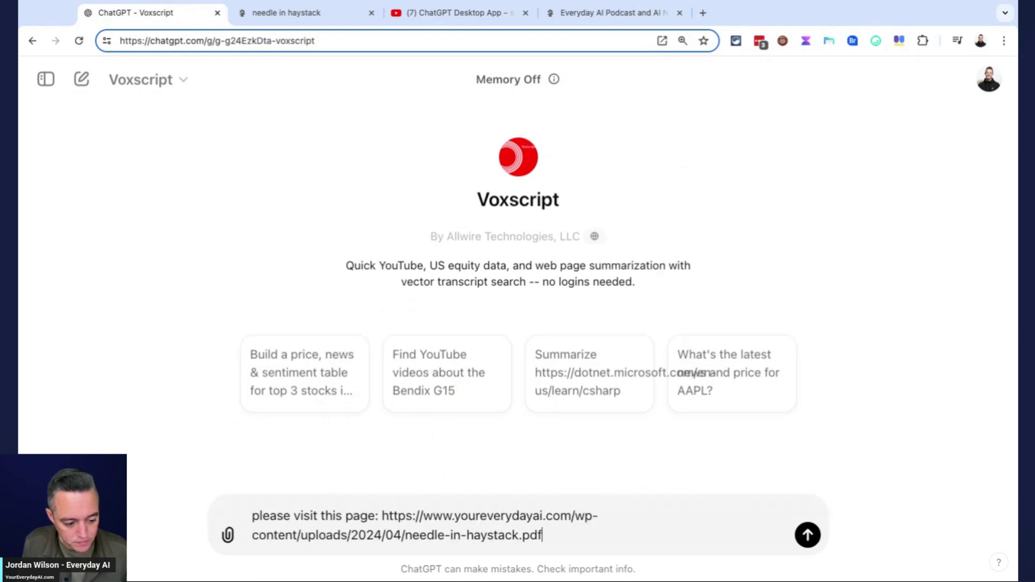
key(shift+Return)
text(and tell me w)
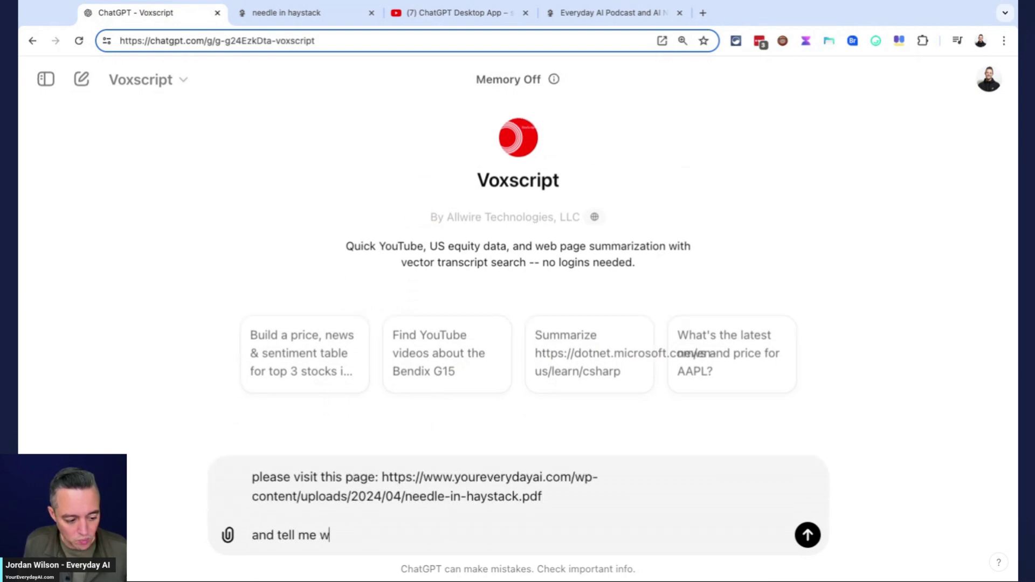
text(hat jordan's favori)
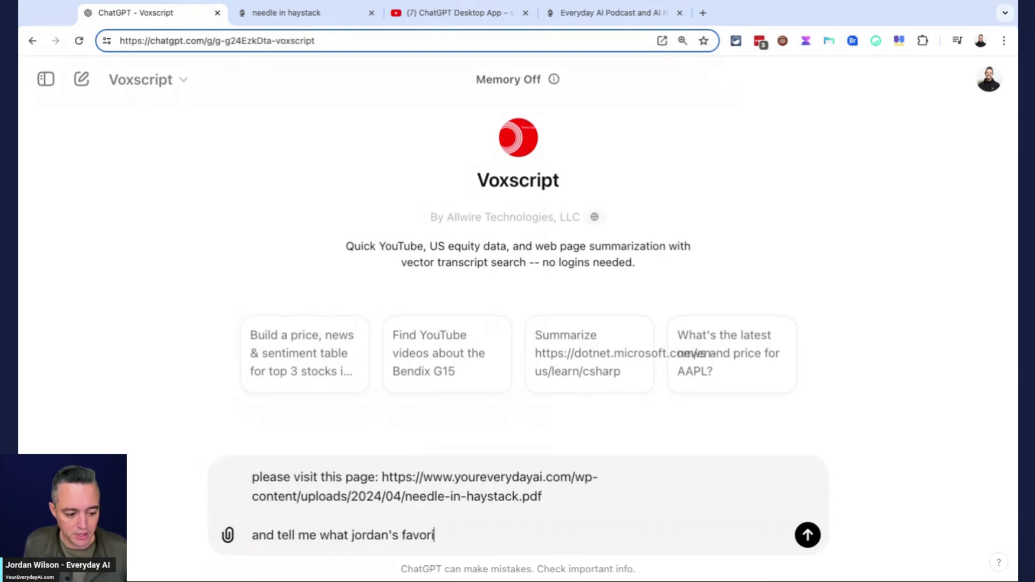
text(te color is)
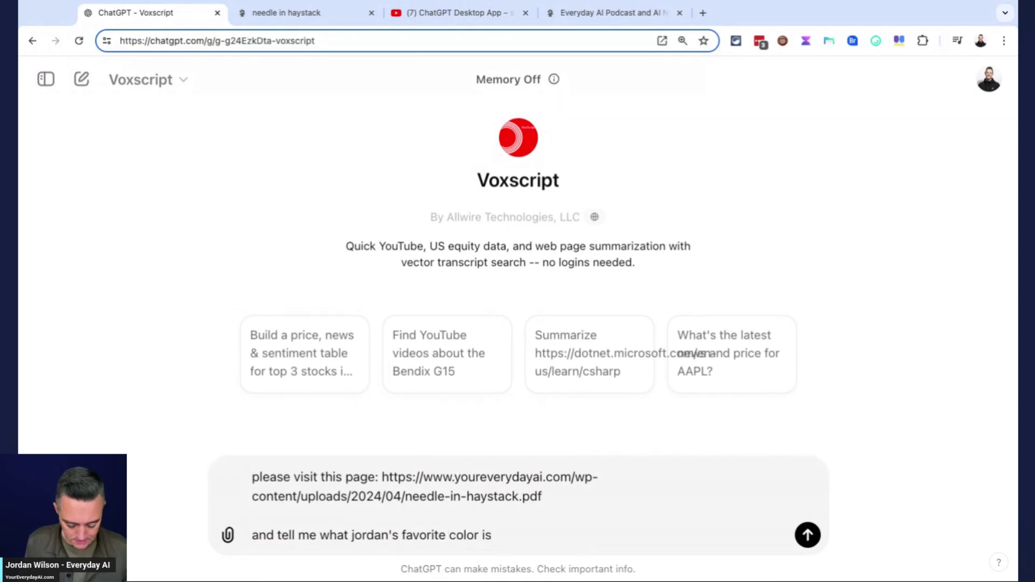
key(super+a)
key(Return)
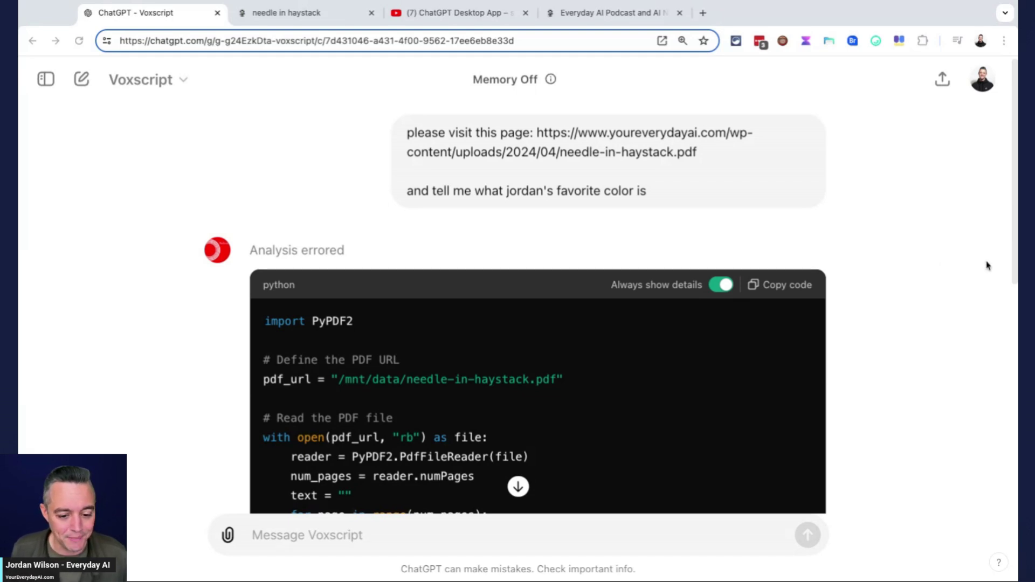
Regenerate Voxscript's failed reply that asked for the PDF to be uploaded.
scroll(711, 284, down, 3)
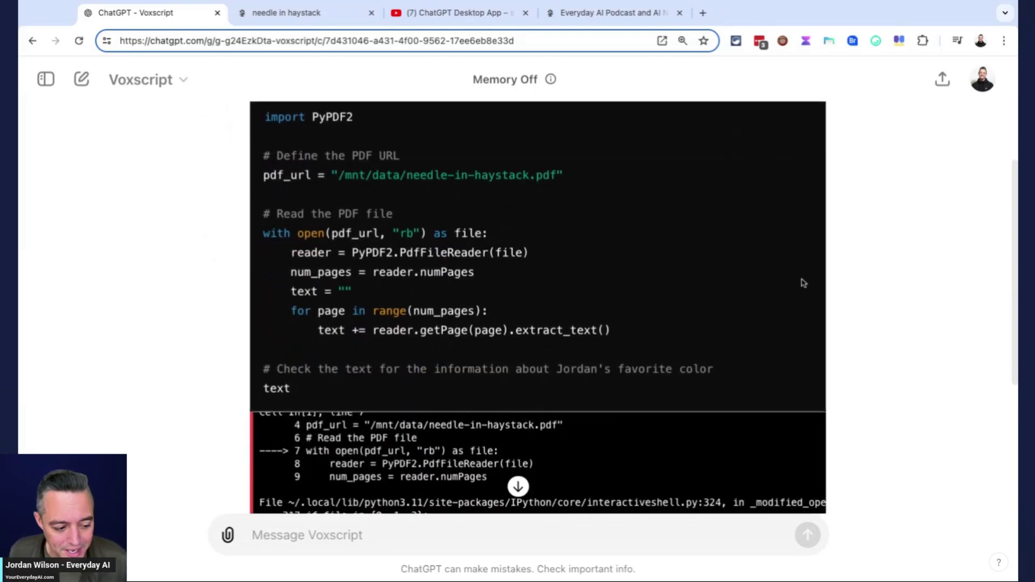
scroll(802, 281, down, 5)
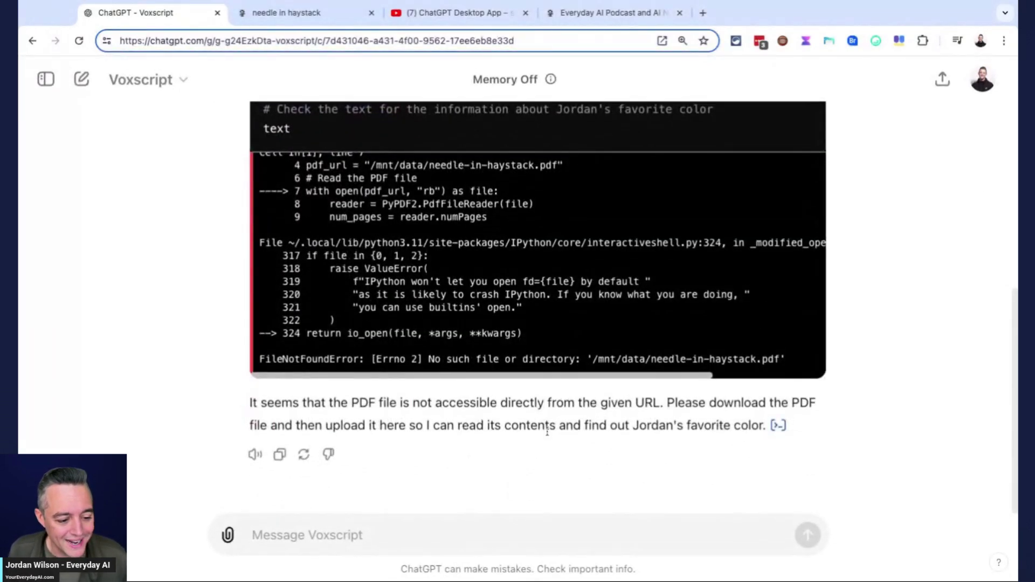
drag(666, 403, 698, 426)
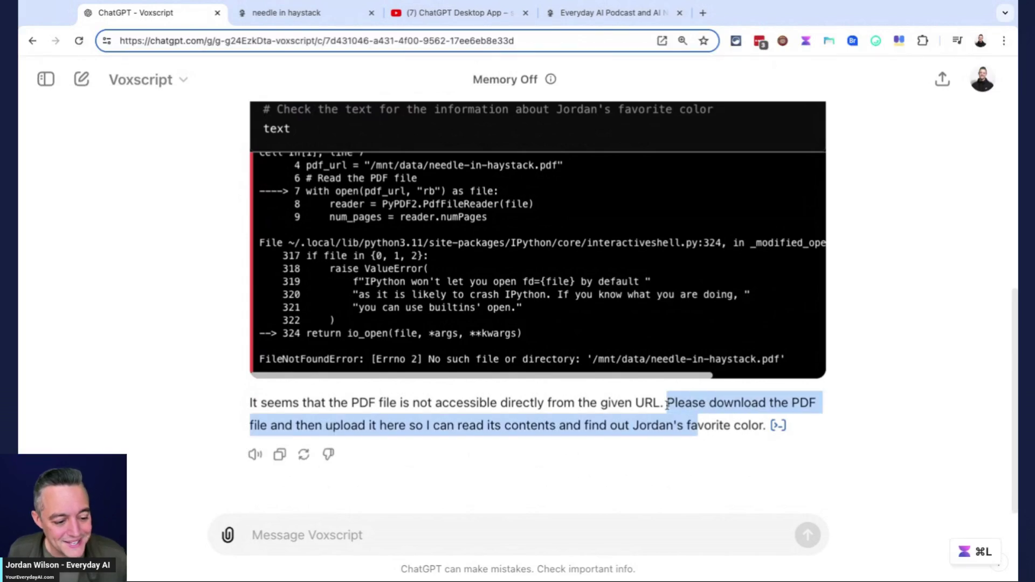
click(703, 425)
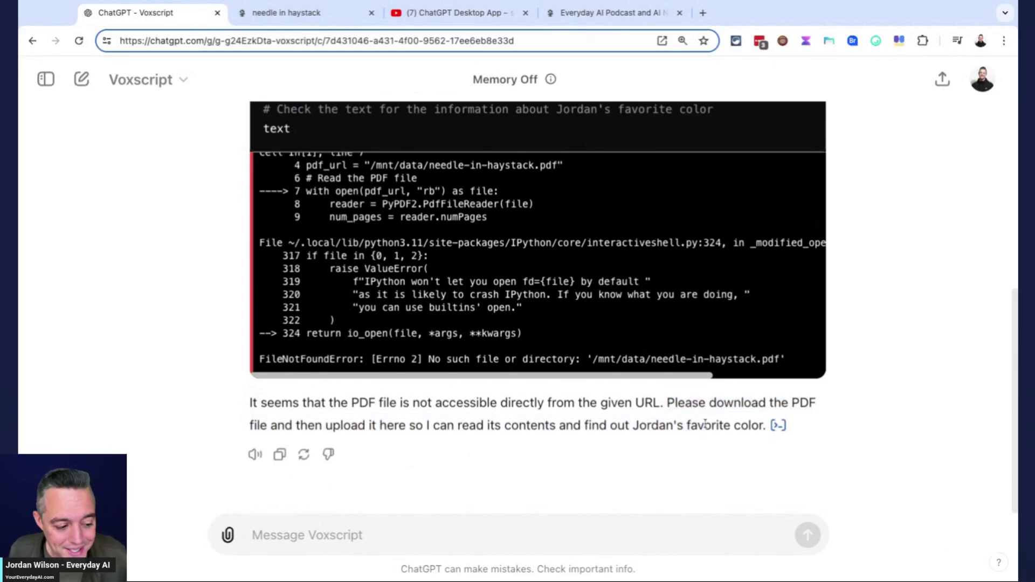
click(301, 456)
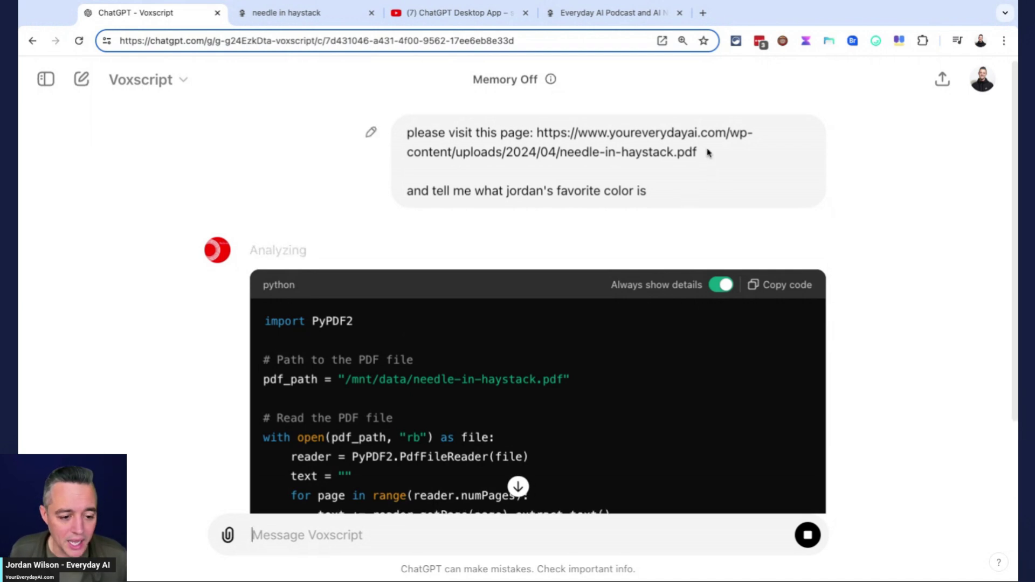
Download the needle in haystack PDF from its viewer tab.
click(345, 14)
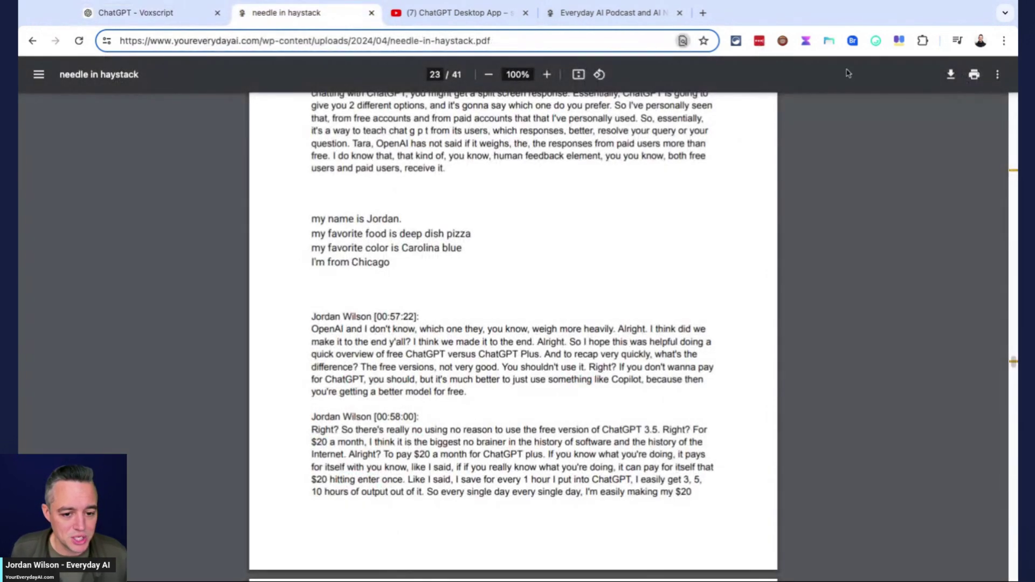
click(951, 75)
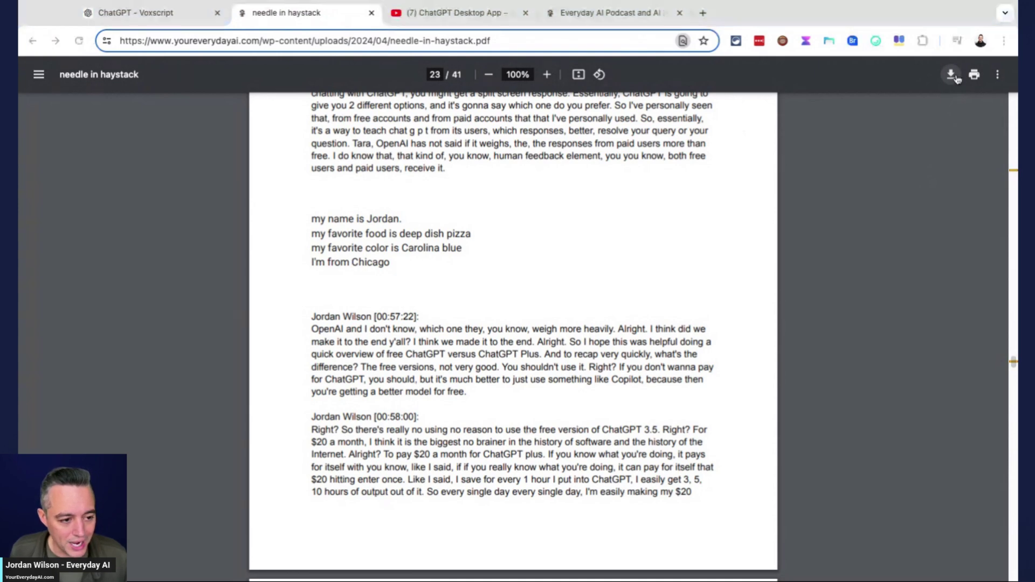
click(189, 15)
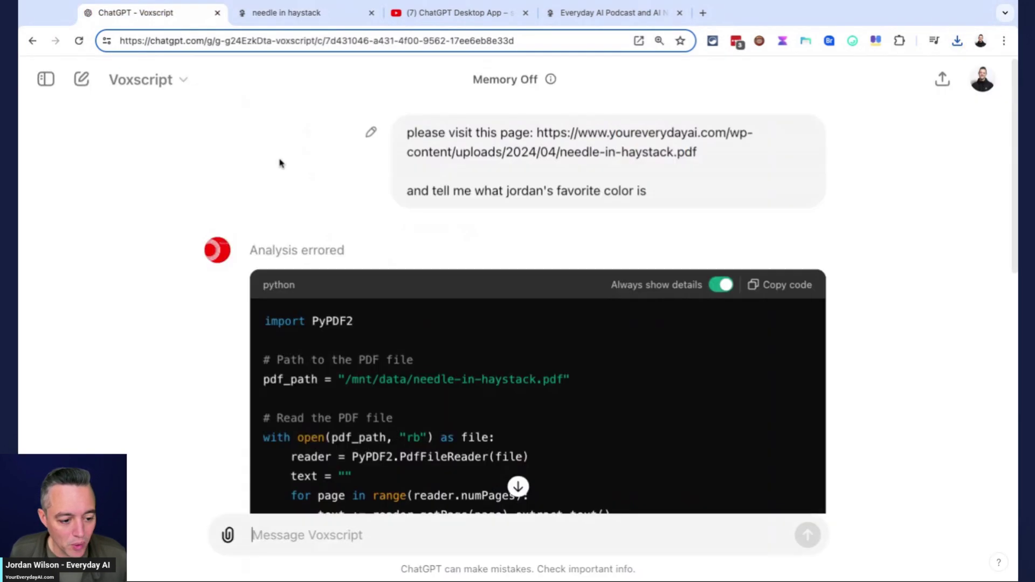
Allow Voxscript to contact its external service and close the better-or-worse feedback panel.
scroll(375, 300, down, 5)
scroll(376, 301, down, 5)
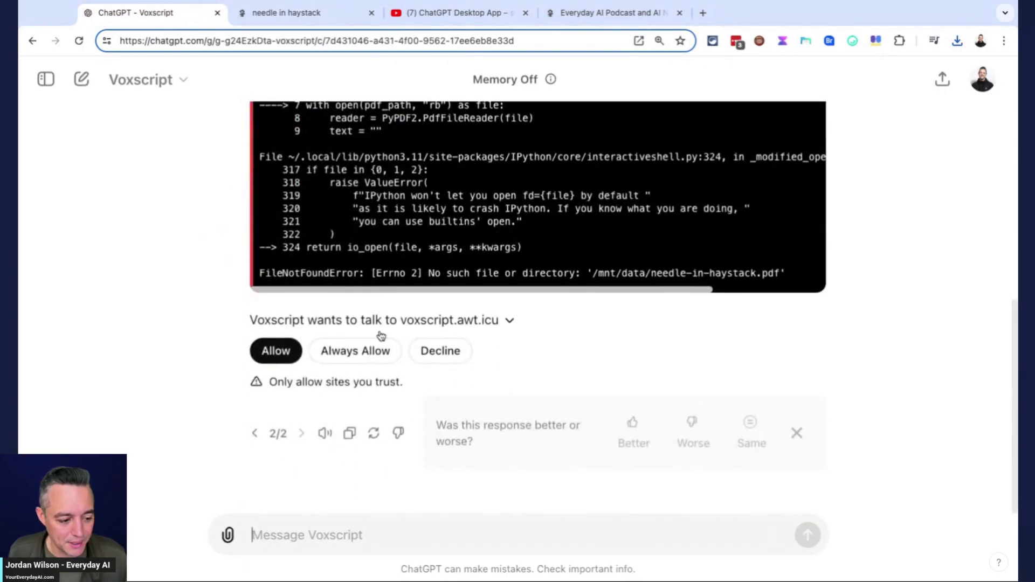
click(280, 352)
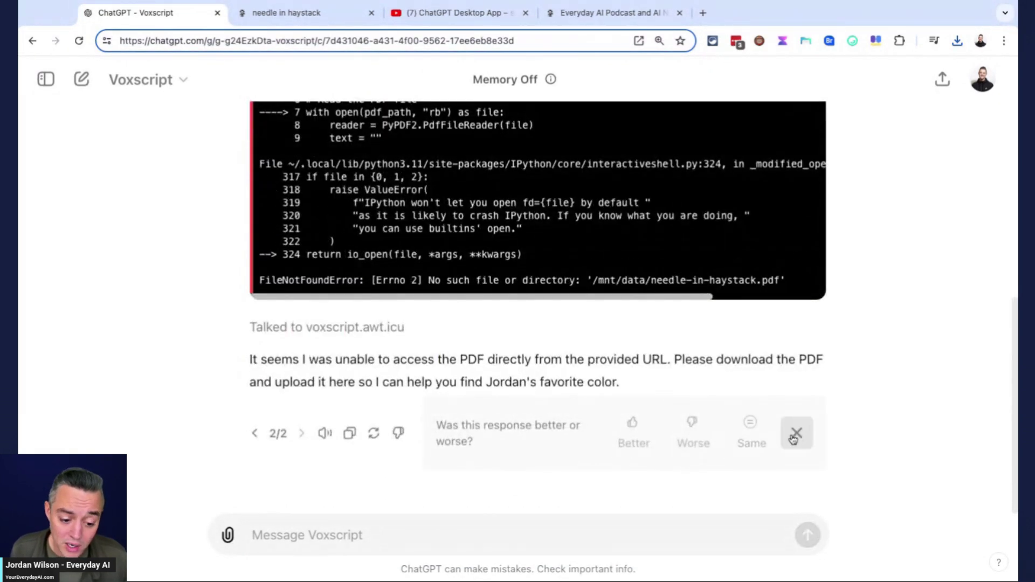
click(796, 433)
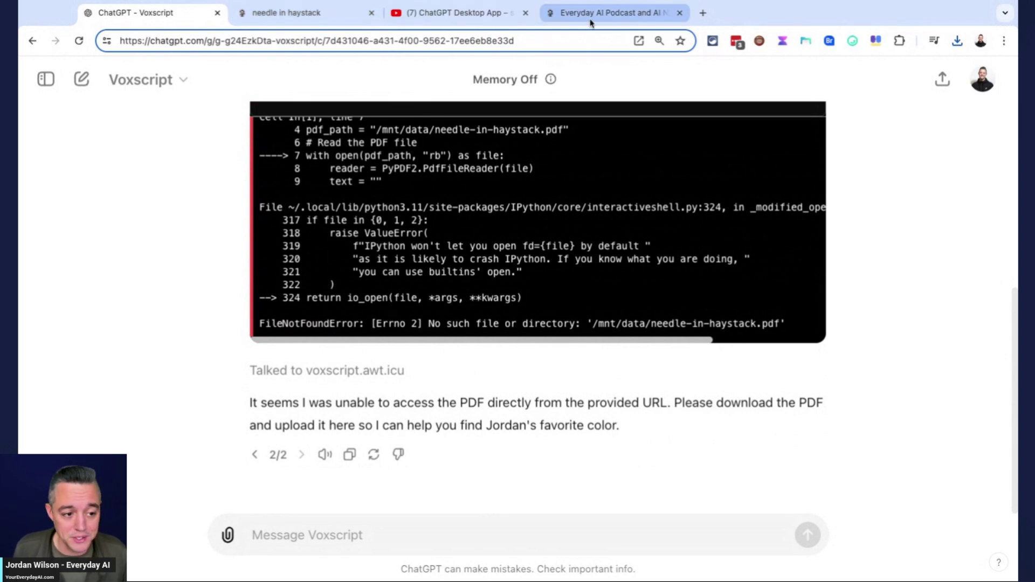
Open Episode 281 from Everyday AI's Episodes list and select the page's address.
click(625, 22)
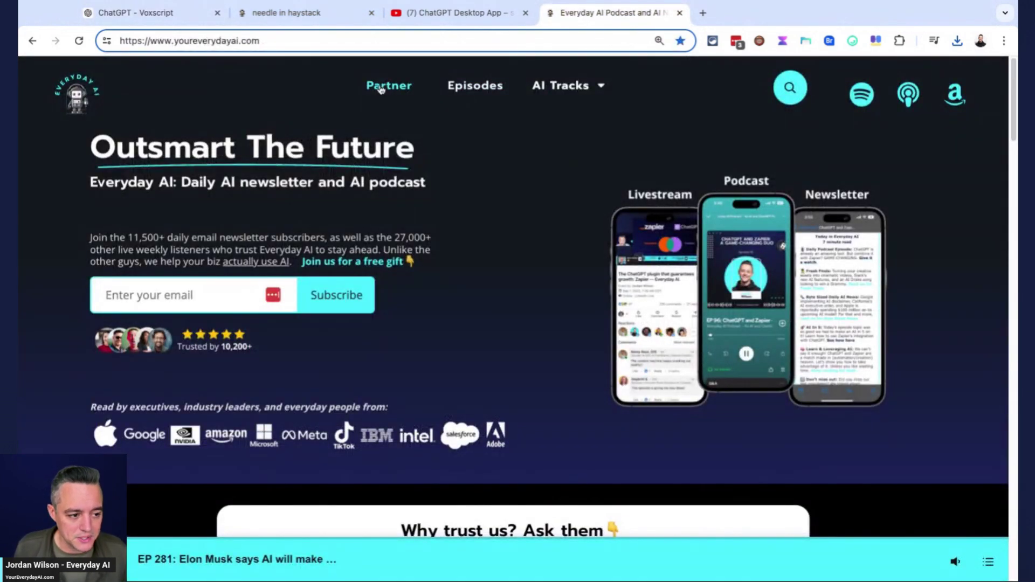
click(481, 89)
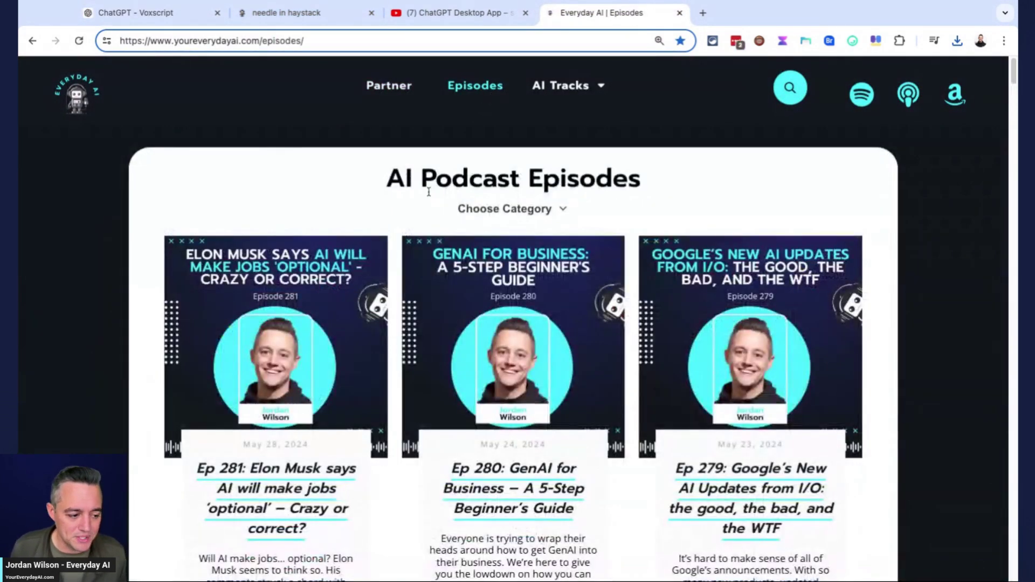
click(334, 289)
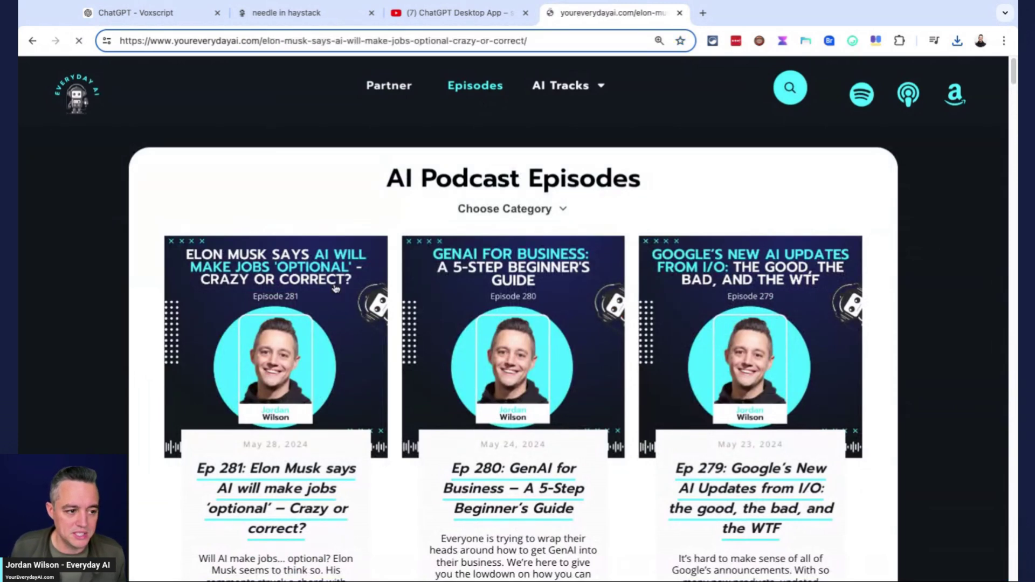
click(447, 32)
key(super+c)
click(449, 13)
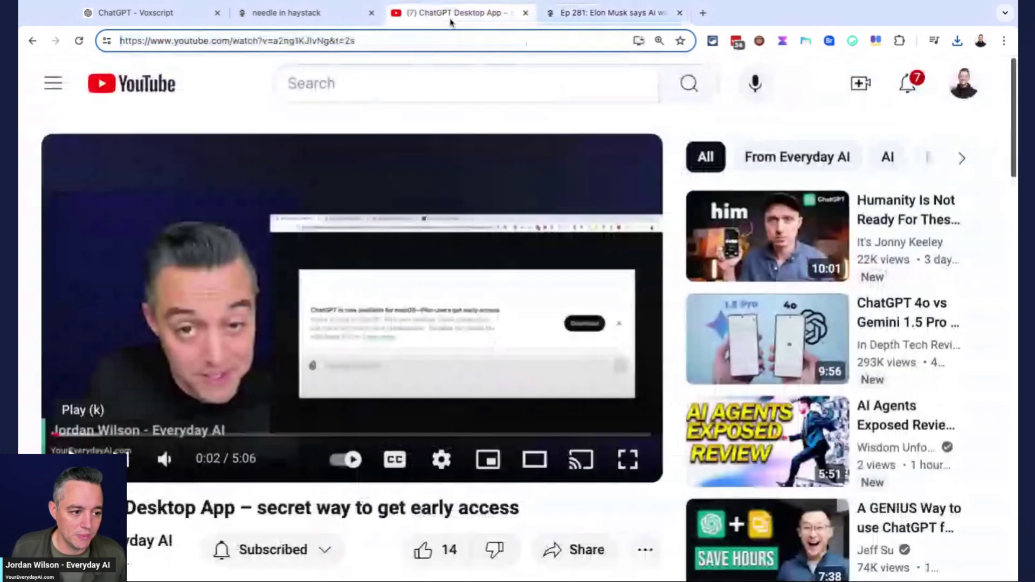
Ask Voxscript 'what this page is about:' with the Episode 281 link, permitting the page fetch.
click(183, 14)
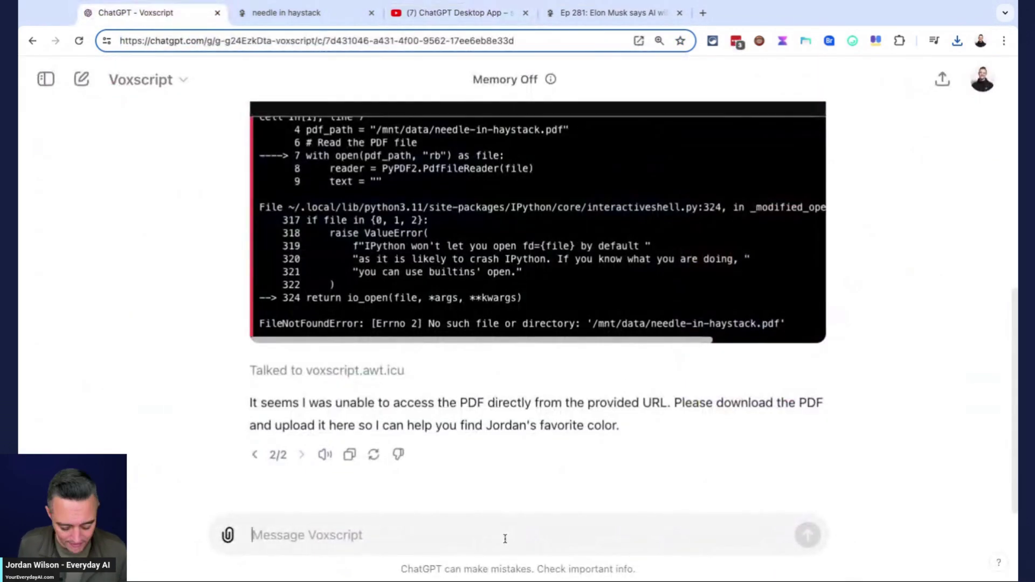
text(tell me)
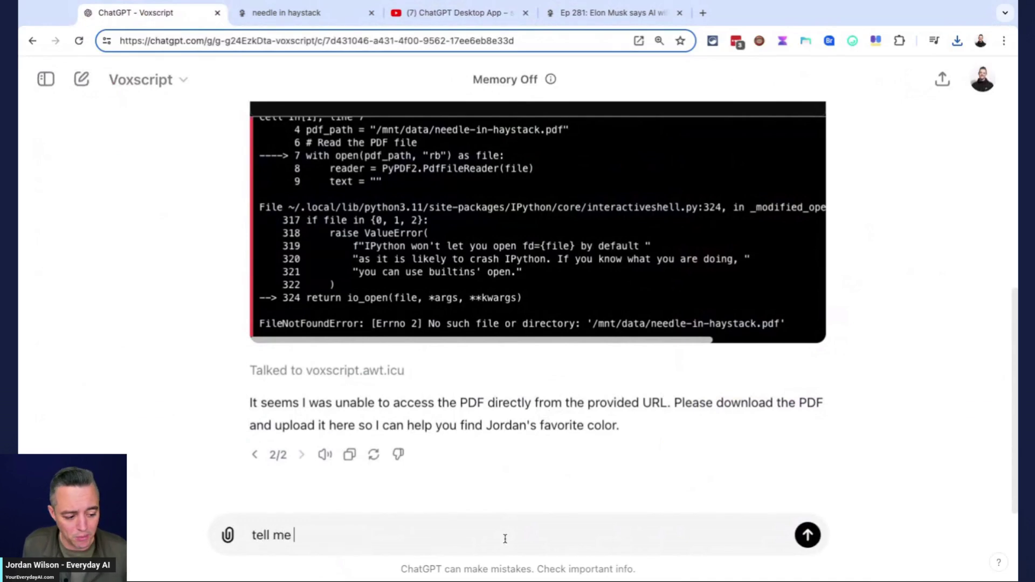
text(what this page is abo)
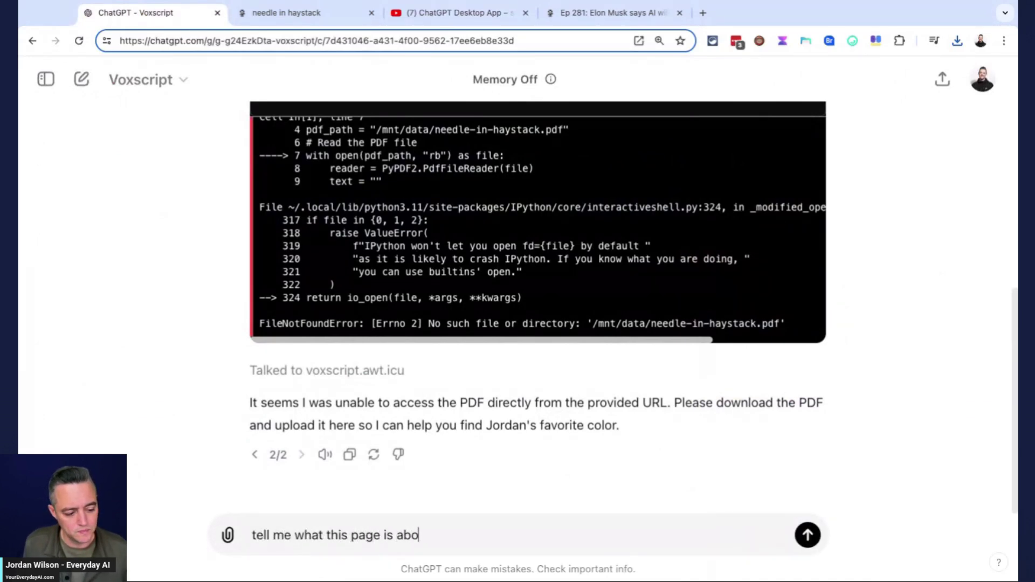
text(ut: v)
key(Return)
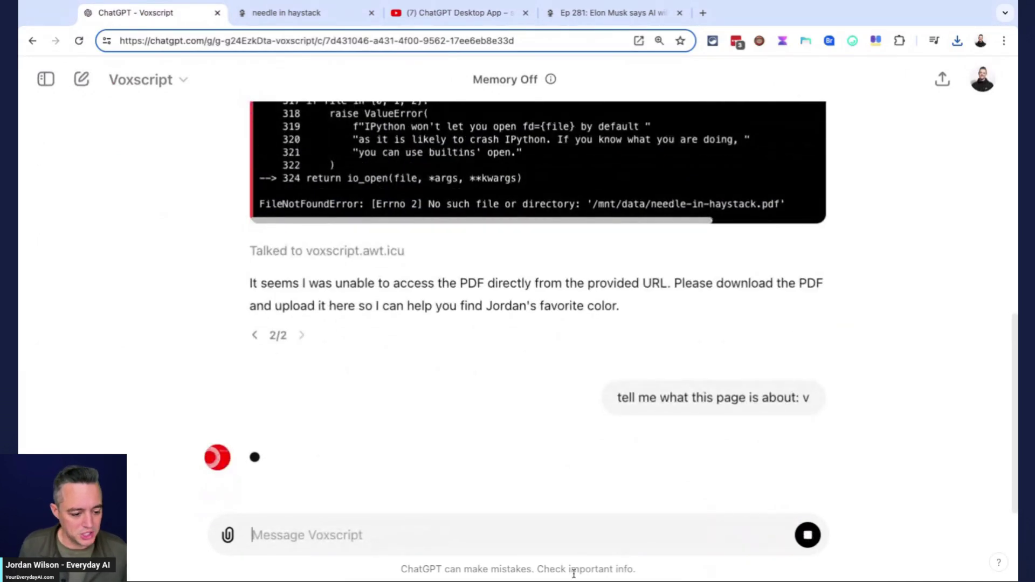
click(807, 534)
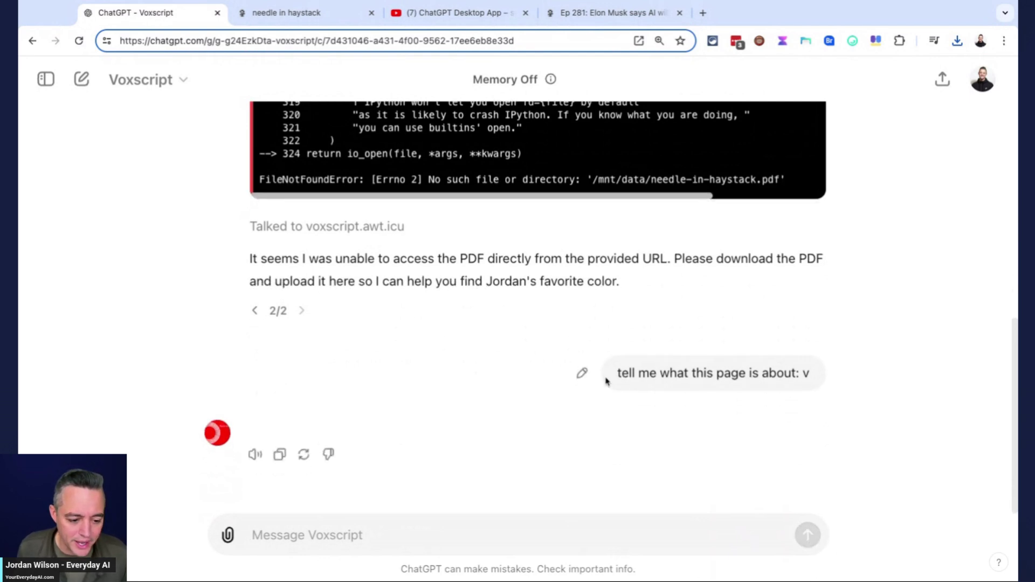
click(582, 372)
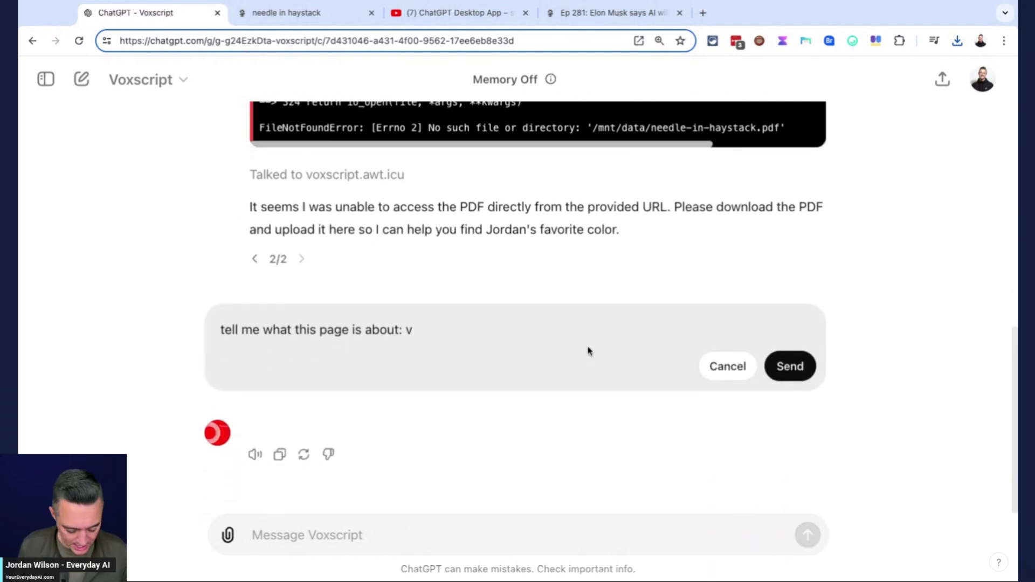
key(BackSpace)
key(super+v)
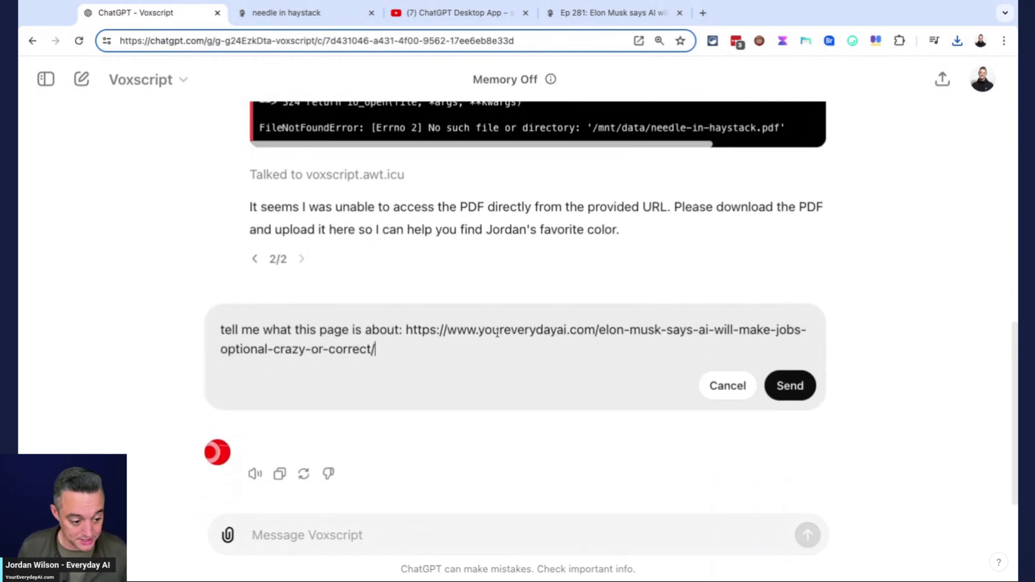
click(789, 367)
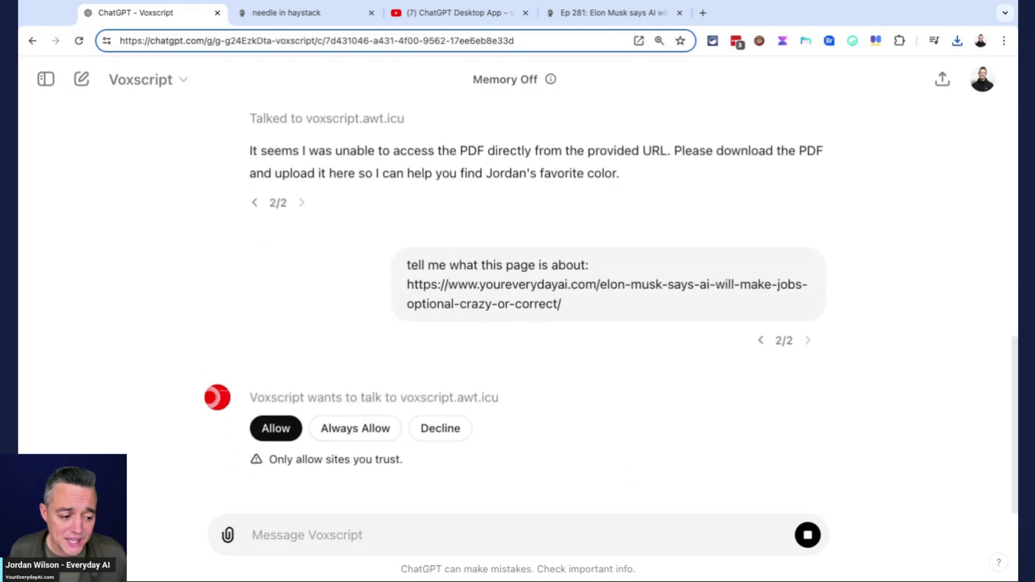
click(346, 395)
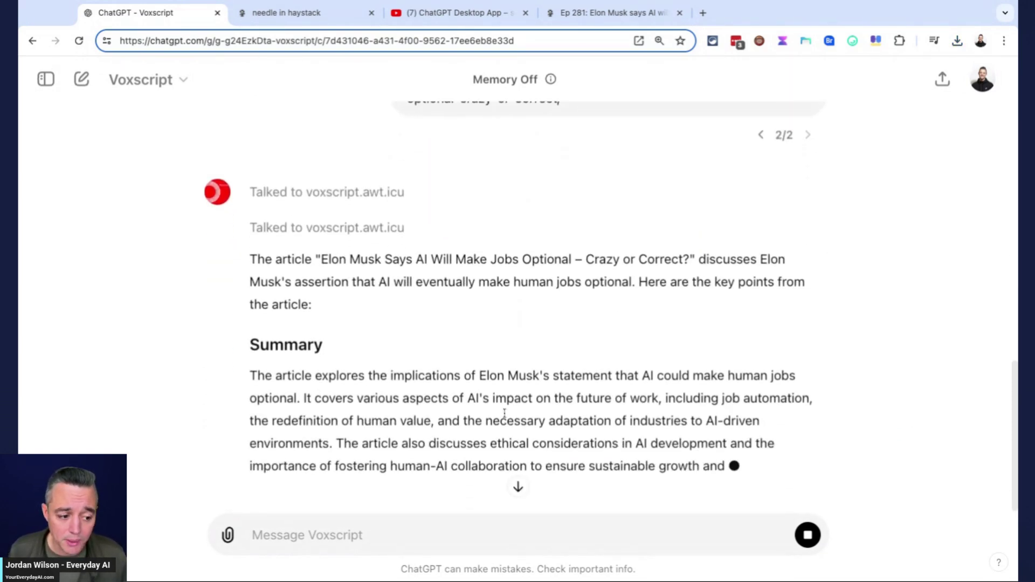
Start a fresh plain ChatGPT chat at chatgpt.com/gpts in a new tab.
key(ctrl+t)
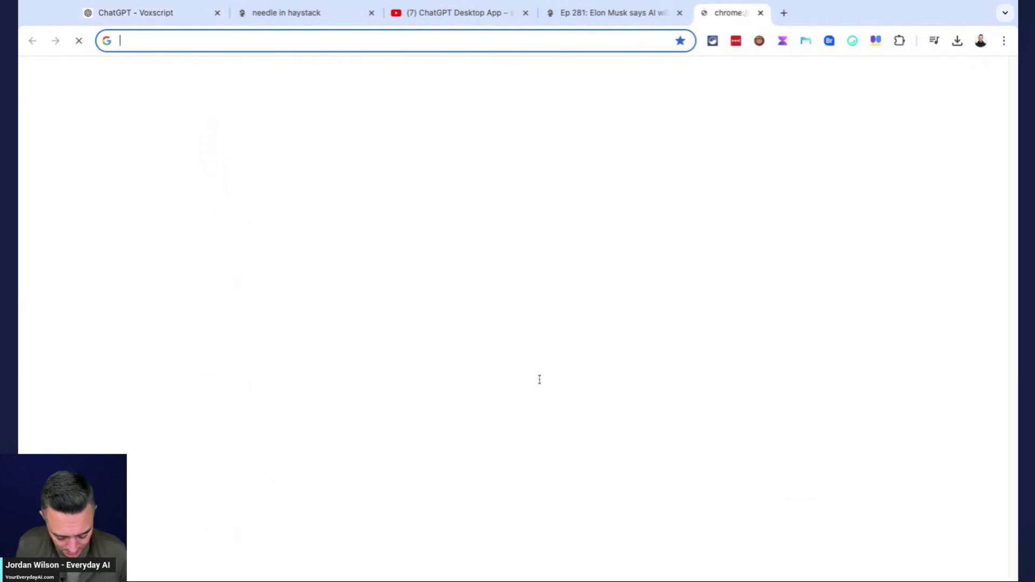
text(chat)
key(Return)
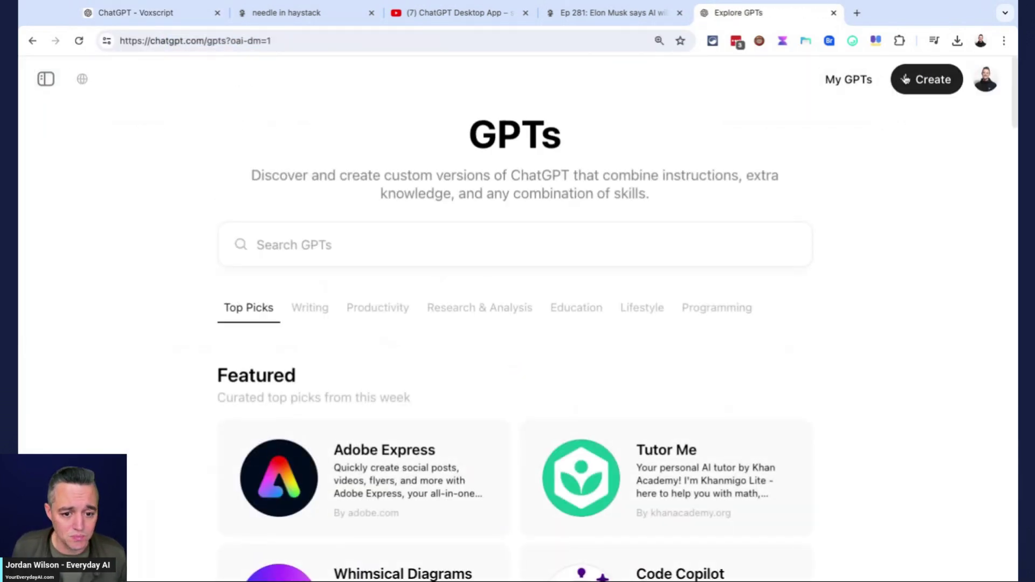
click(46, 80)
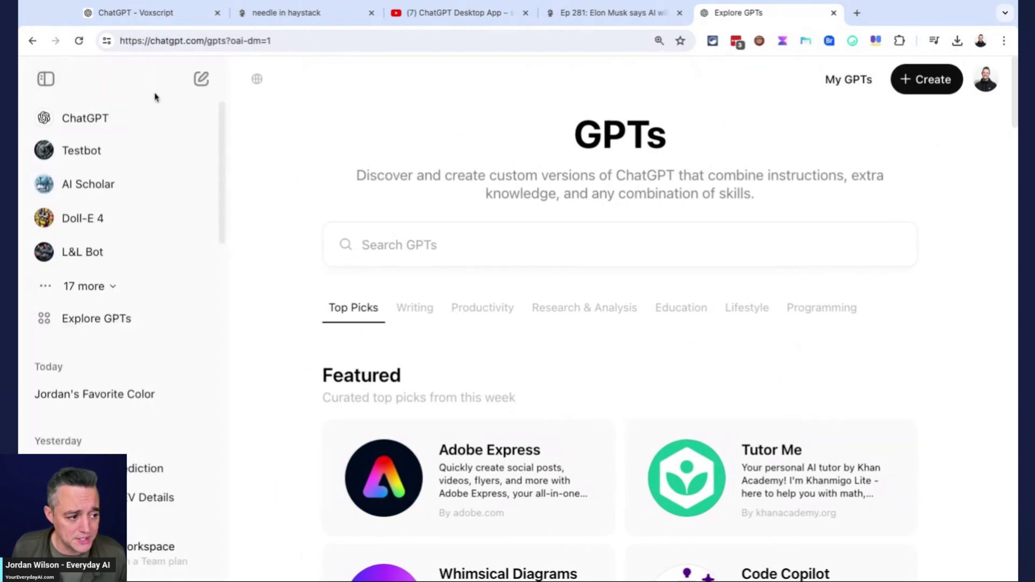
click(201, 79)
click(38, 82)
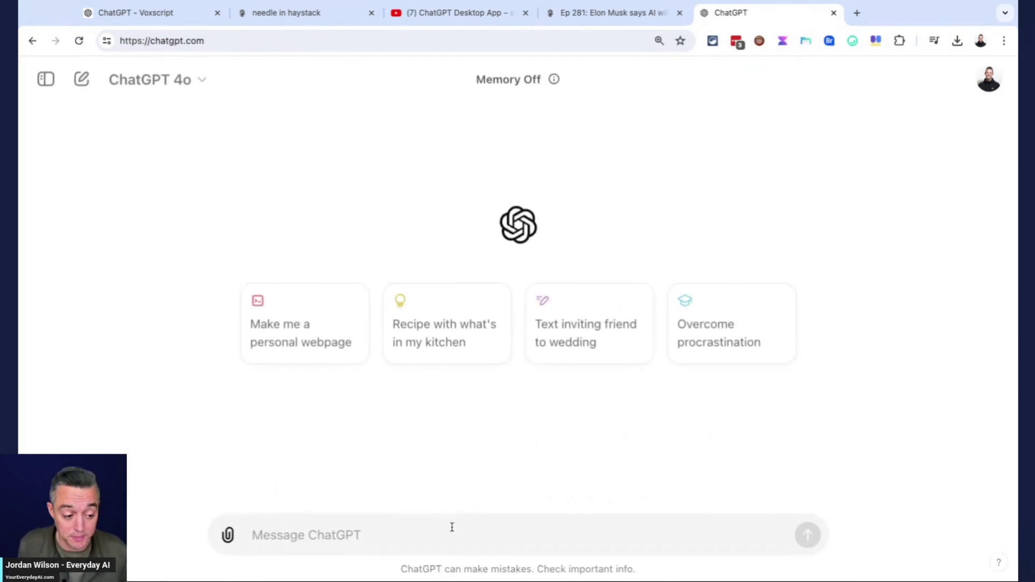
key(super+v)
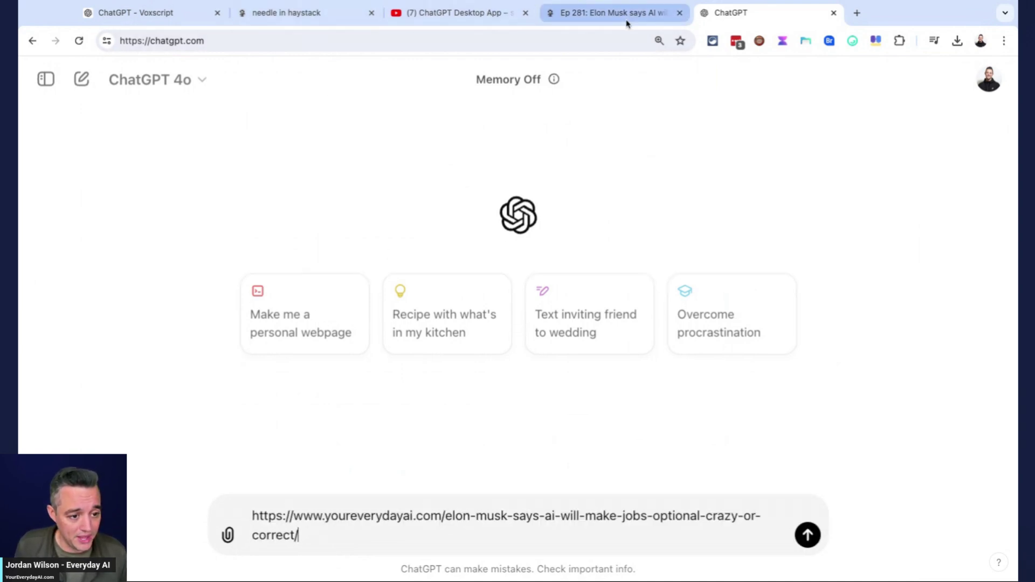
Copy the full Episode 281 question from Voxscript and send it to ChatGPT 4o.
click(684, 20)
key(super+1)
scroll(485, 324, up, 10)
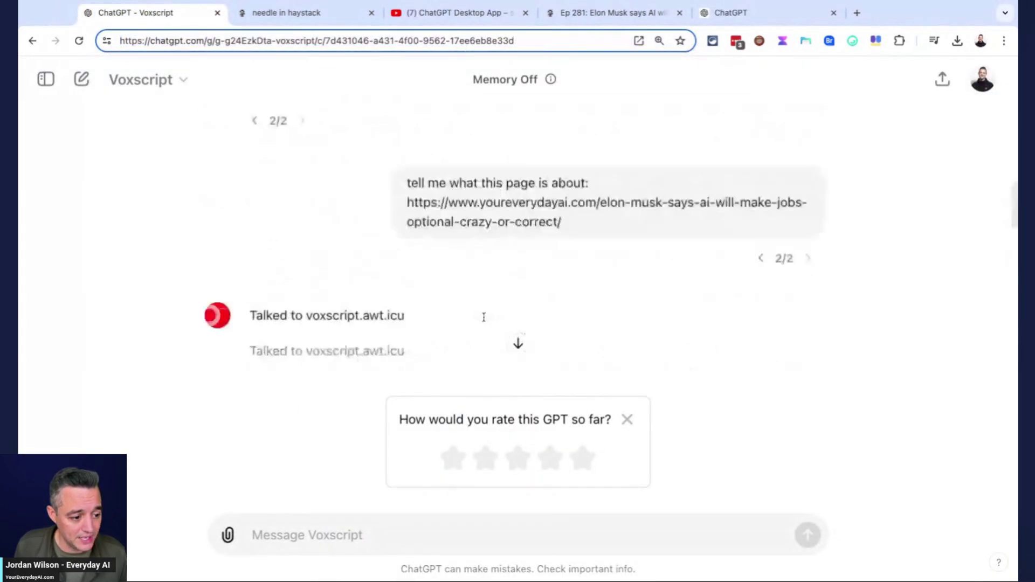
scroll(486, 322, down, 3)
triple_click(430, 230)
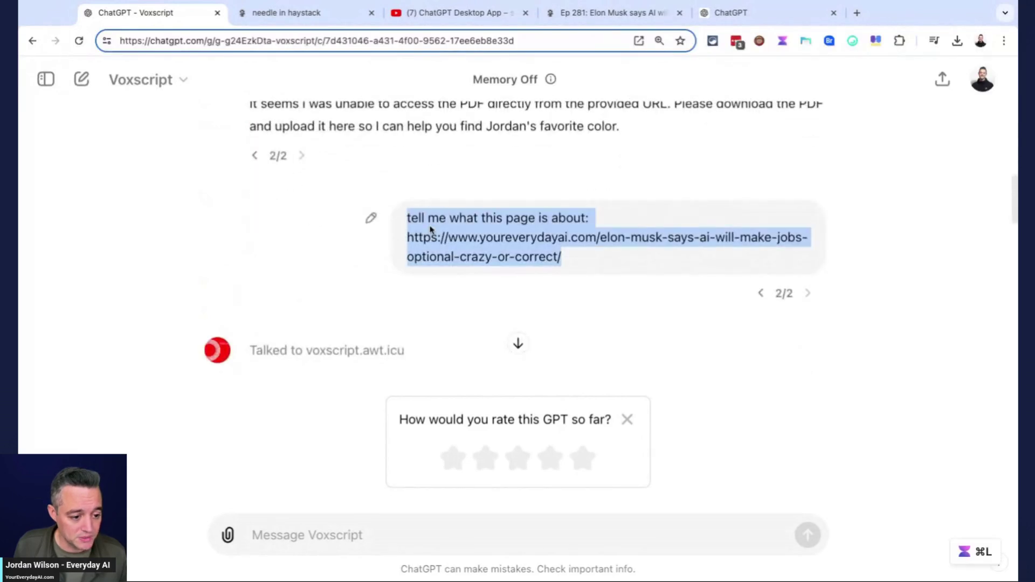
key(ctrl+c)
click(762, 11)
key(ctrl+a)
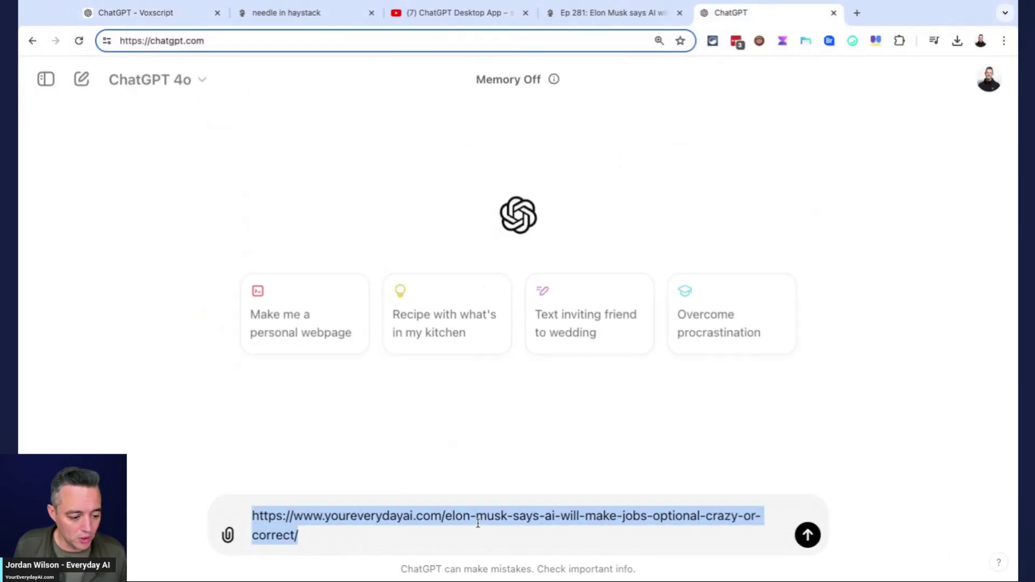
key(ctrl+v)
key(Return)
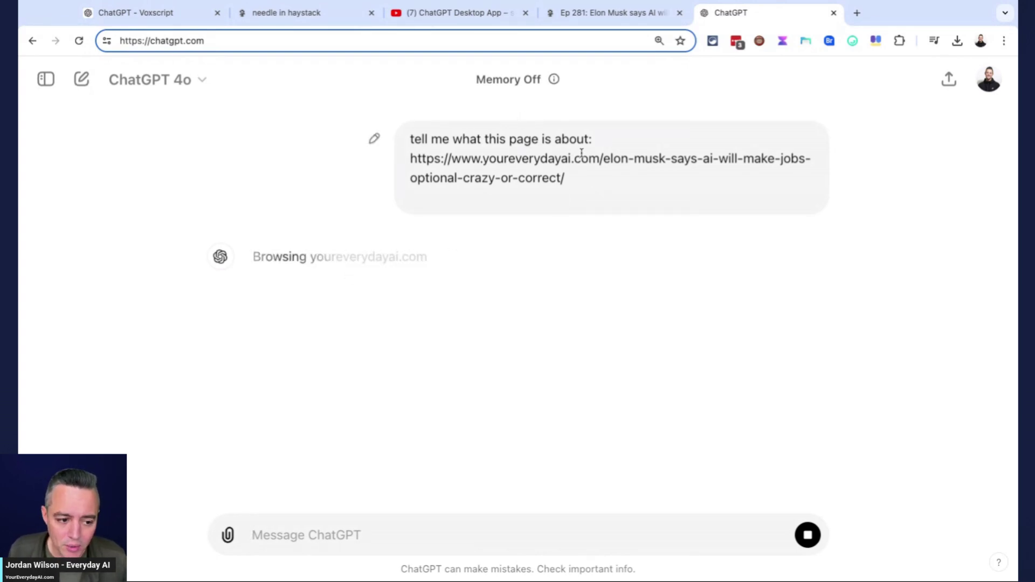
Review ChatGPT 4o's summary, highlighting the episode link, middle passage and ethical-considerations sentence.
drag(600, 158, 629, 176)
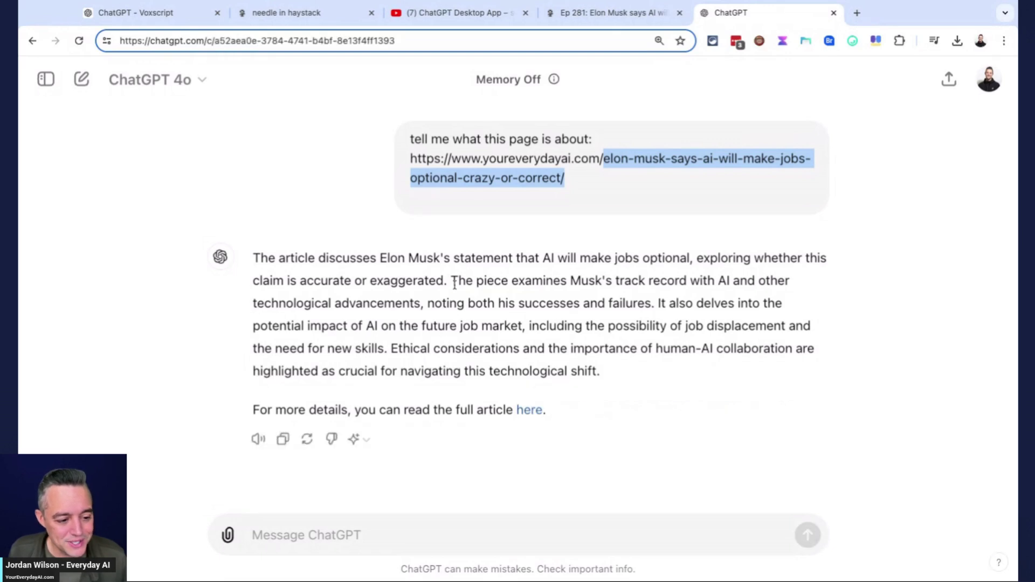
drag(449, 277, 599, 372)
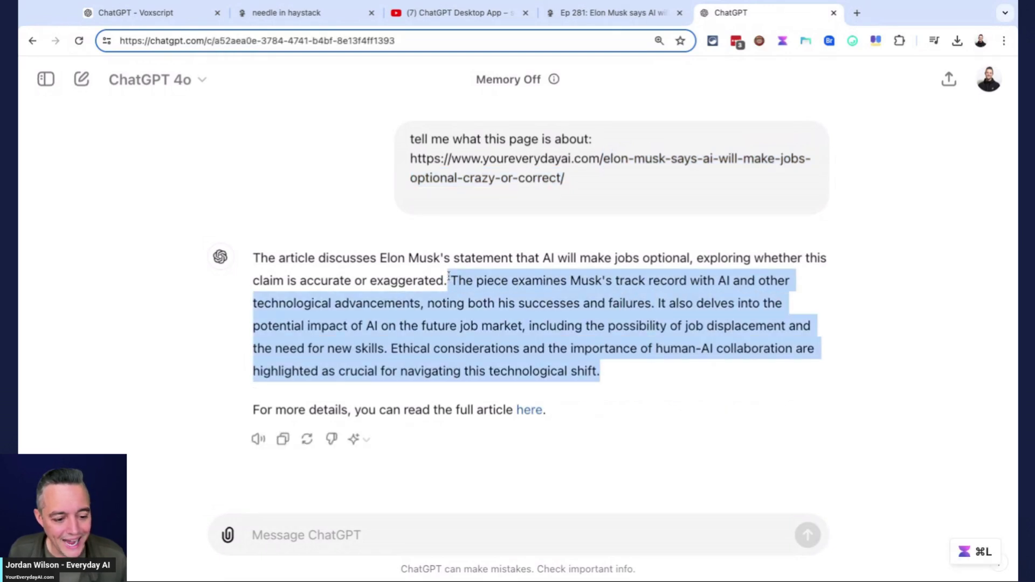
click(448, 358)
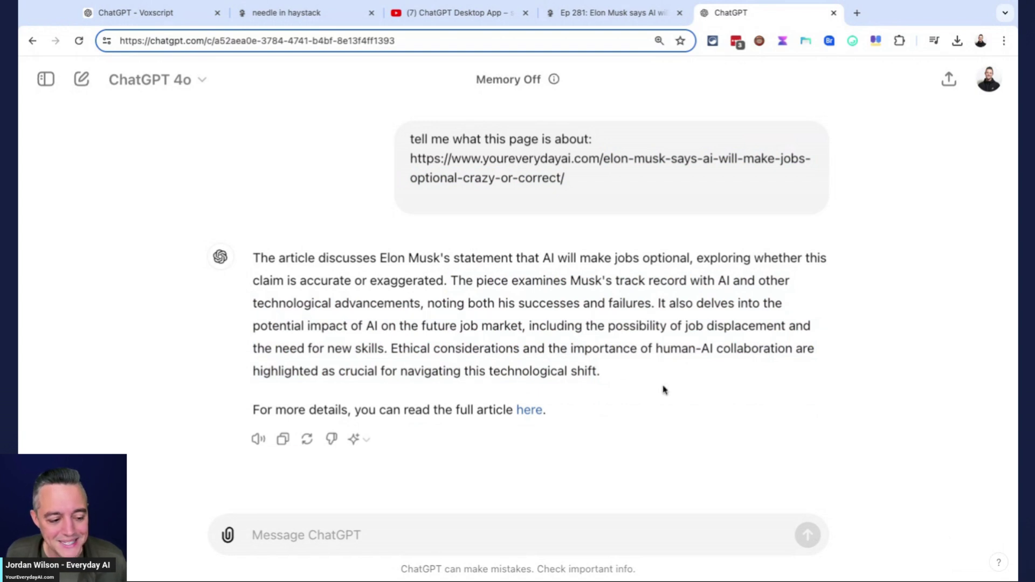
drag(660, 384, 391, 341)
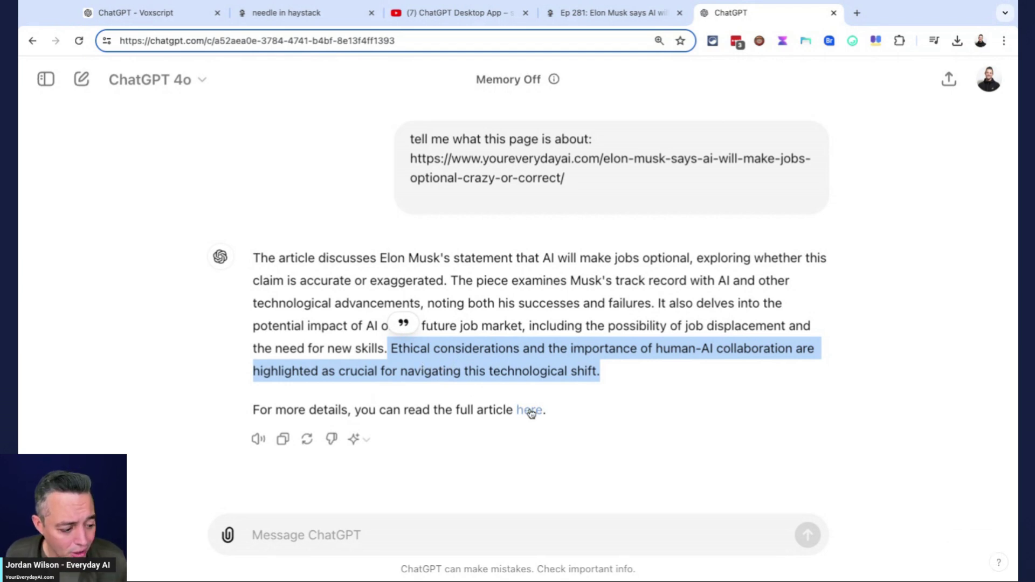
click(497, 281)
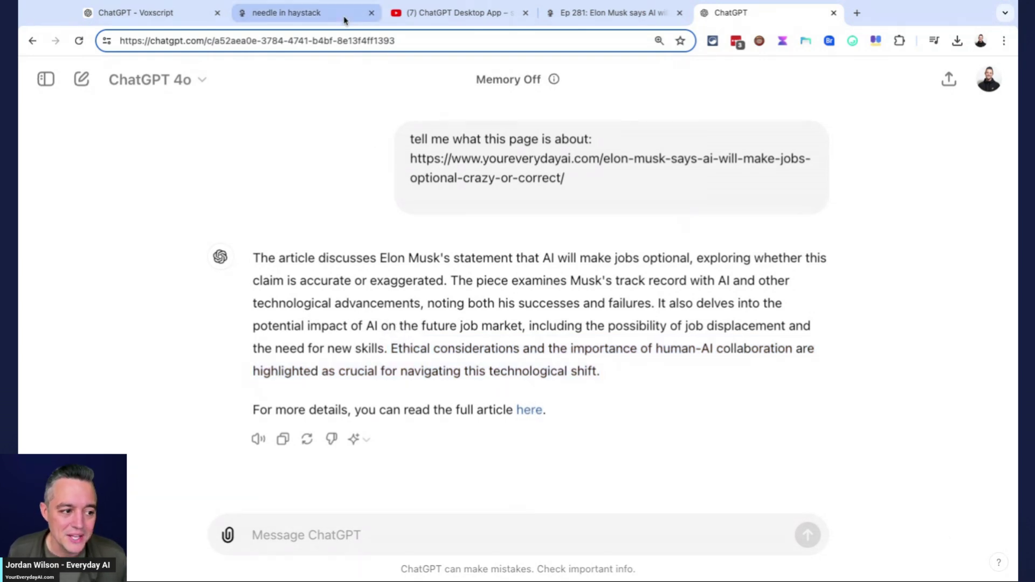
Inspect the article websiteURL Voxscript sent to its service and close the rate-this-GPT popup.
click(161, 16)
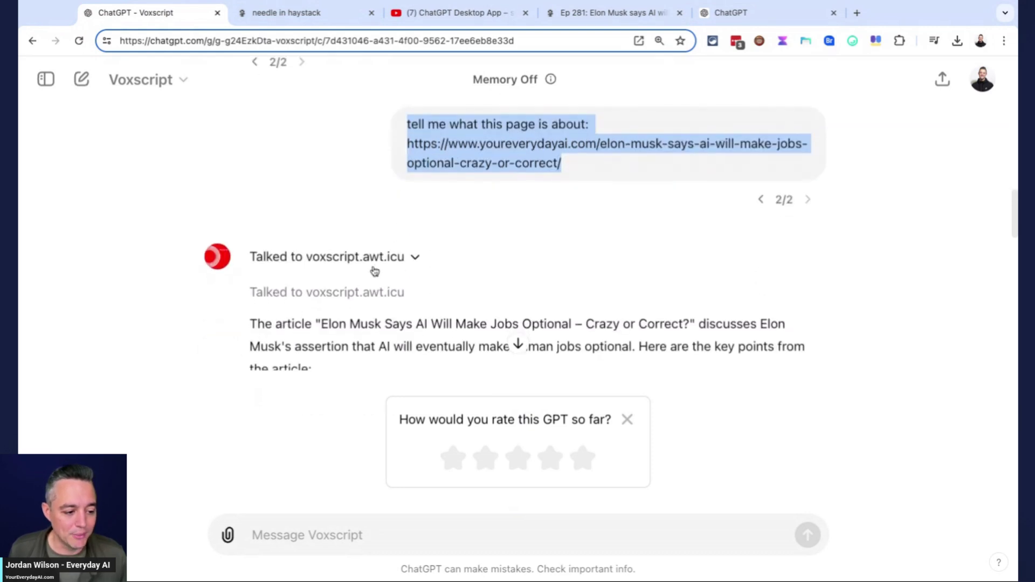
click(417, 259)
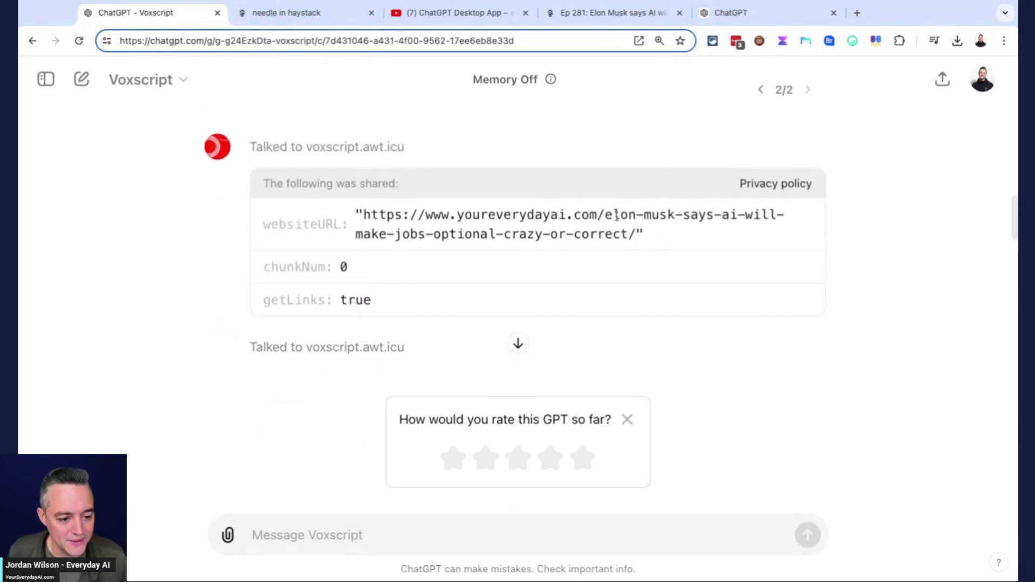
triple_click(651, 240)
drag(651, 241, 354, 212)
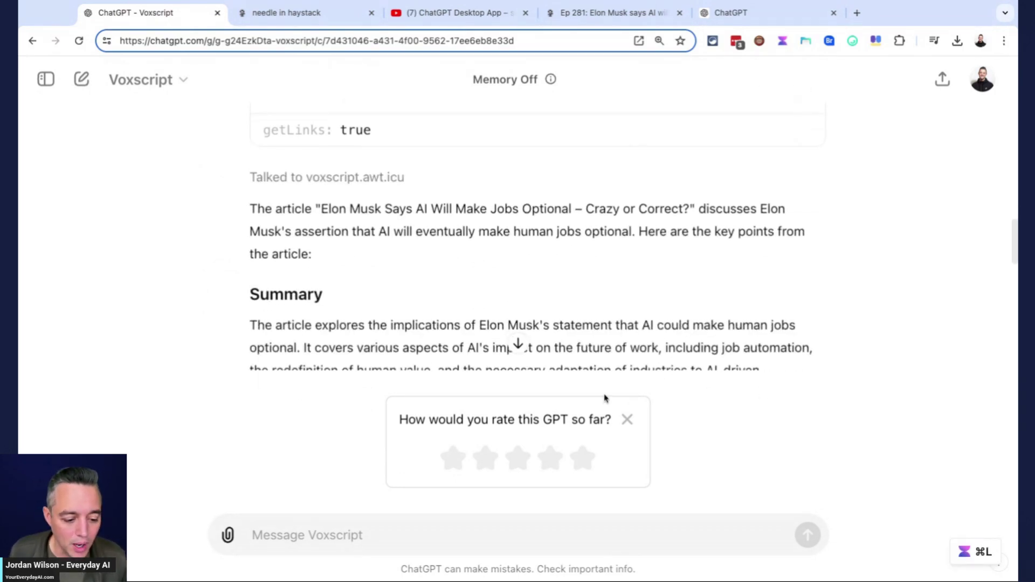
click(626, 420)
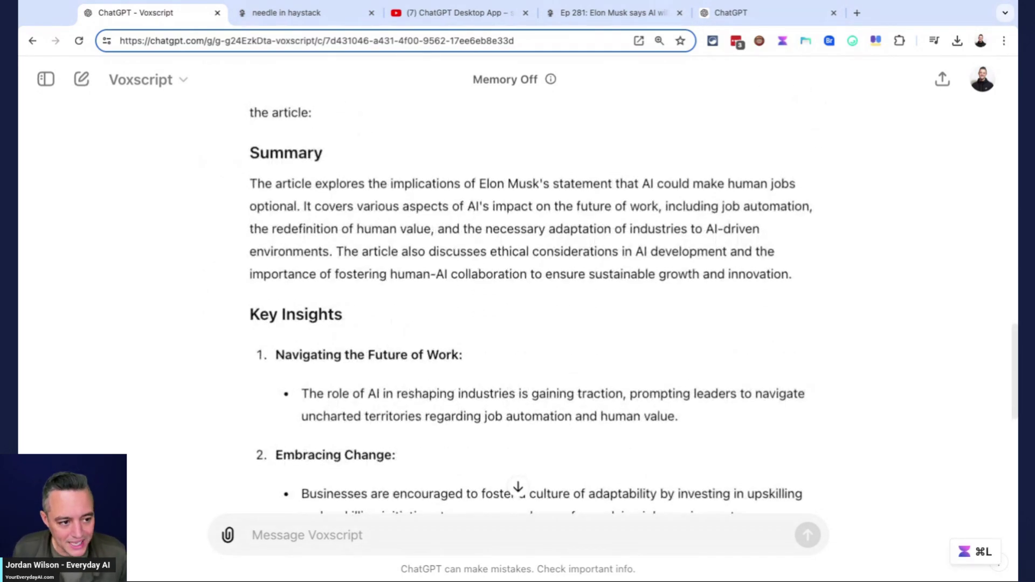
click(478, 14)
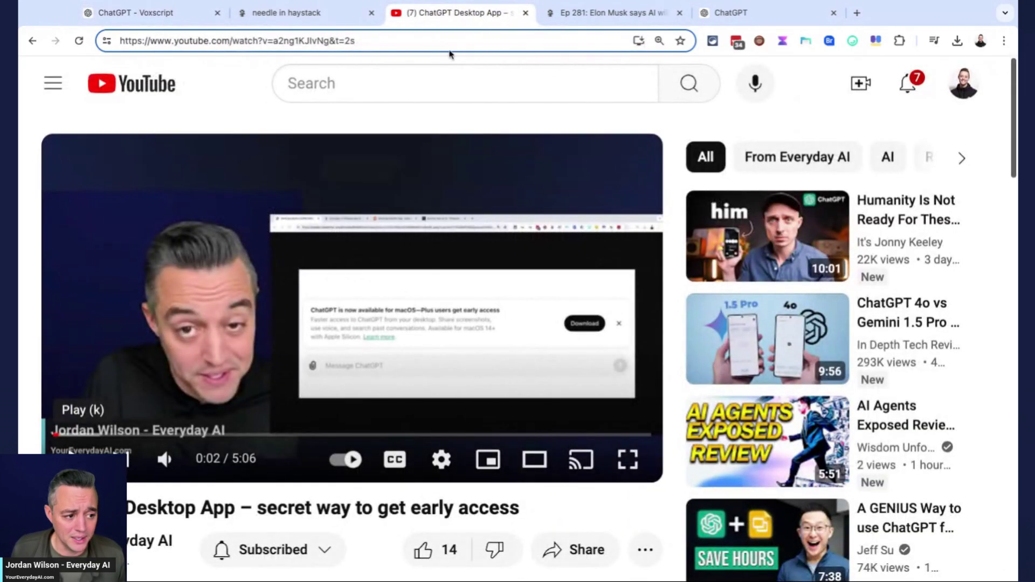
Copy the ChatGPT Desktop App video's URL from the YouTube address bar.
click(433, 42)
key(super+c)
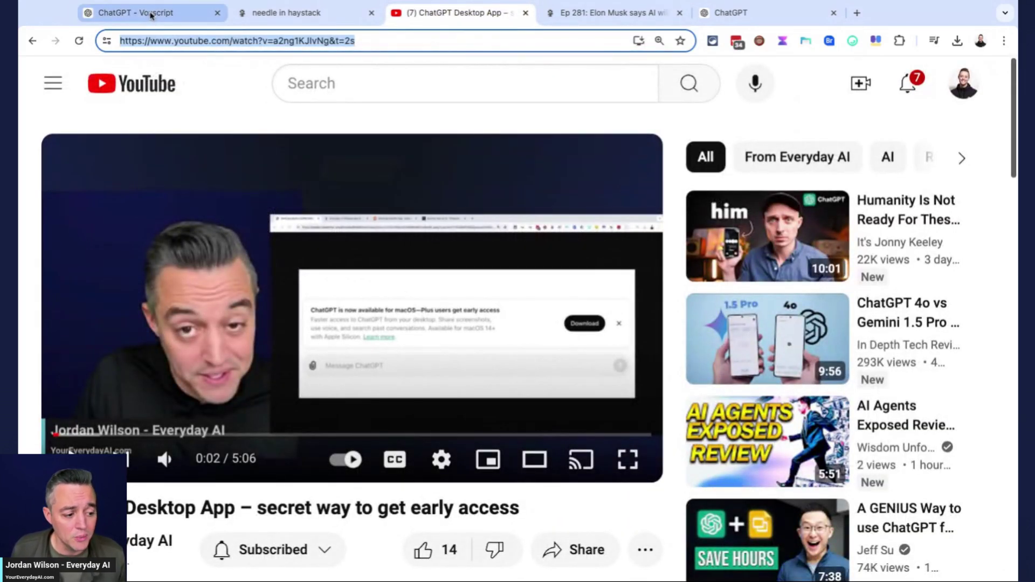
key(alt+Tab)
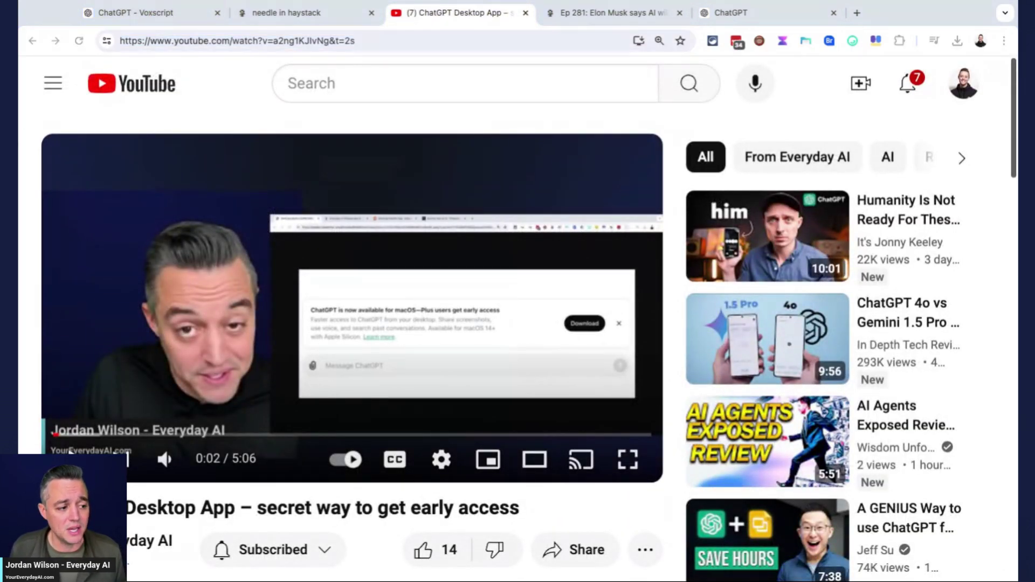
click(949, 12)
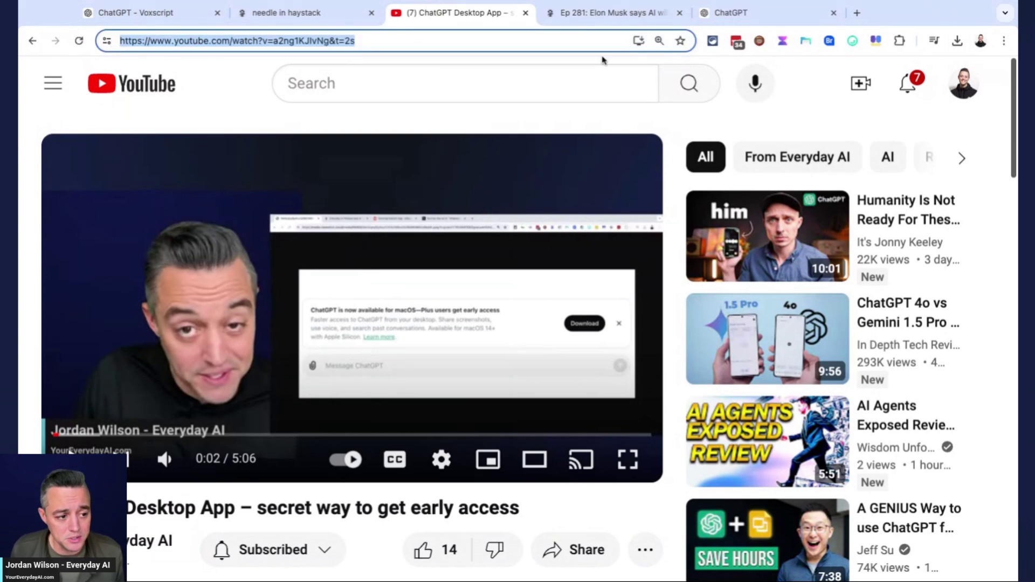
scroll(377, 301, down, 3)
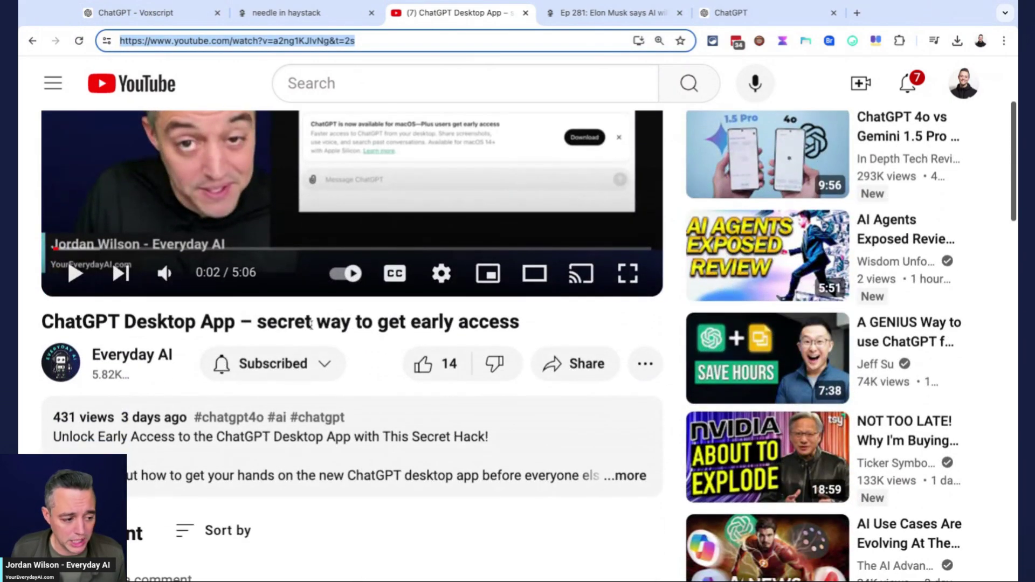
click(168, 15)
Send Voxscript 'please recap this video' followed by the pasted YouTube link.
text(p)
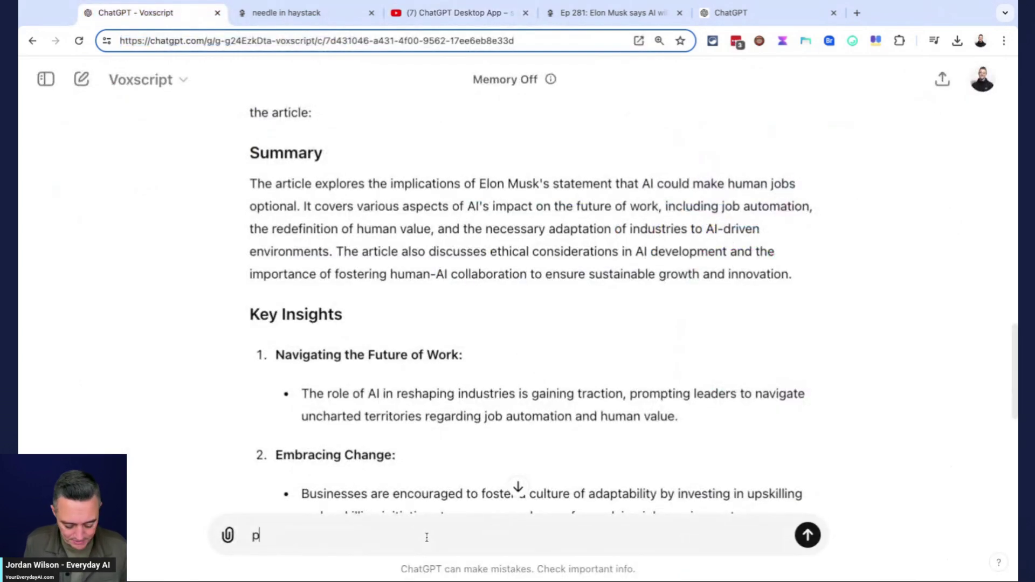
text(lease recap this vi)
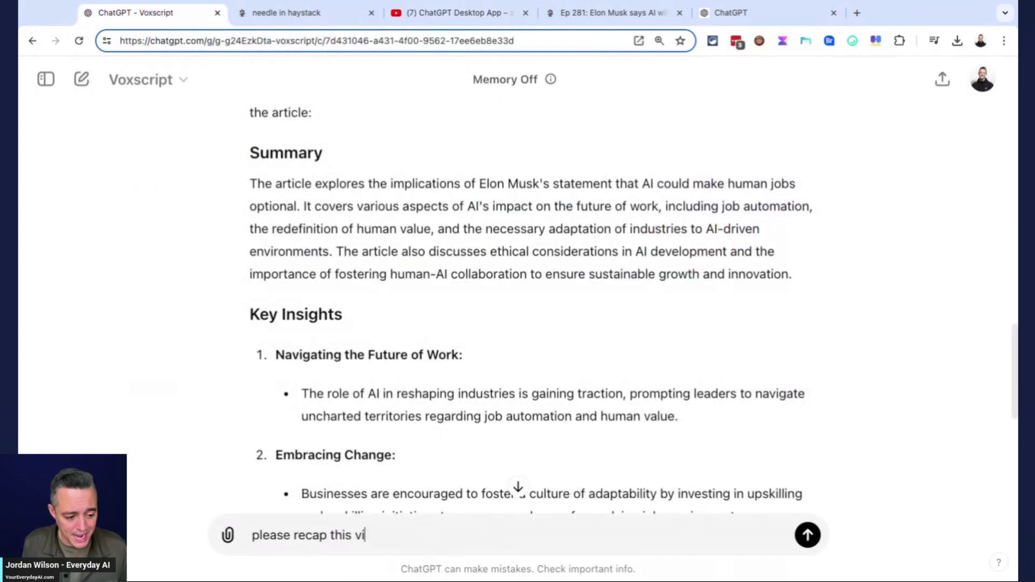
text(deo)
key(super+v)
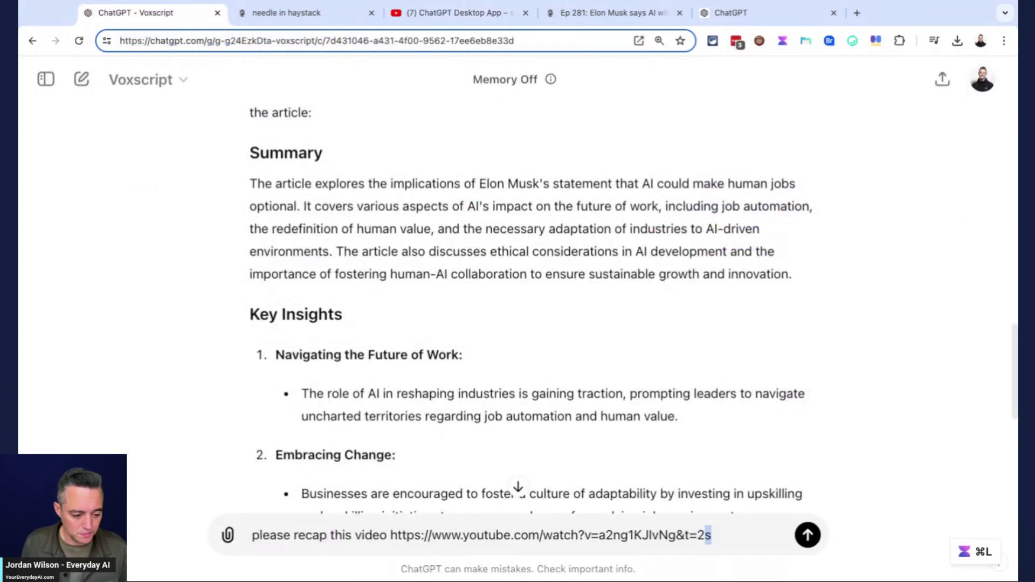
key(super+z)
text(")
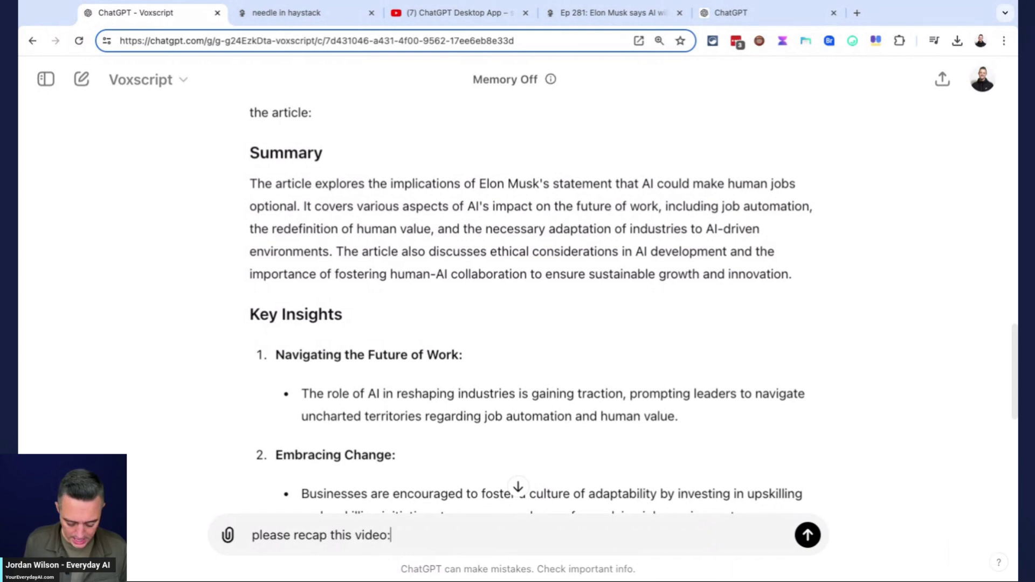
key(super+v)
key(Return)
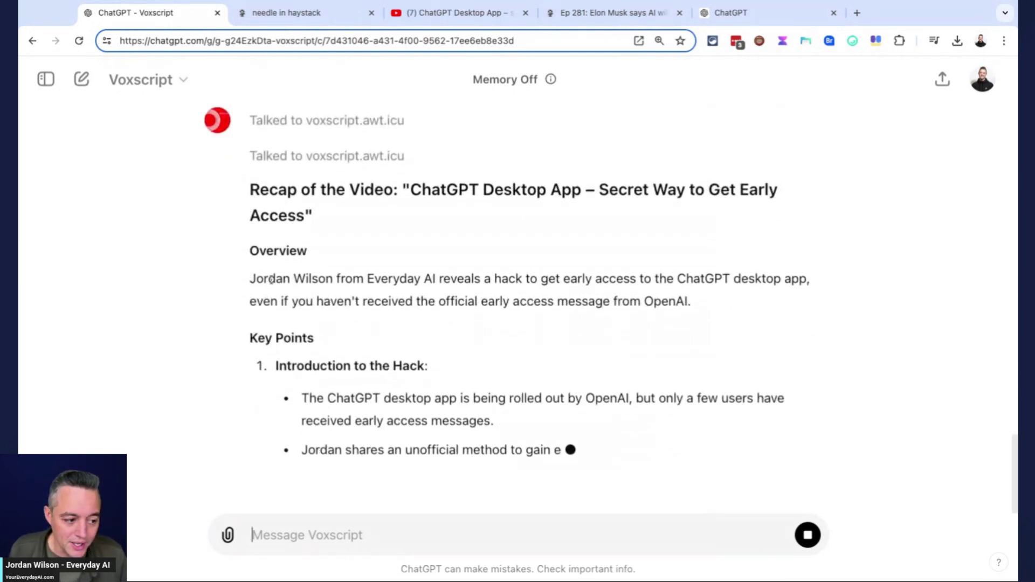
Scroll through Voxscript's finished video recap: overview, download, installation, login trick and app features.
scroll(276, 280, up, 1)
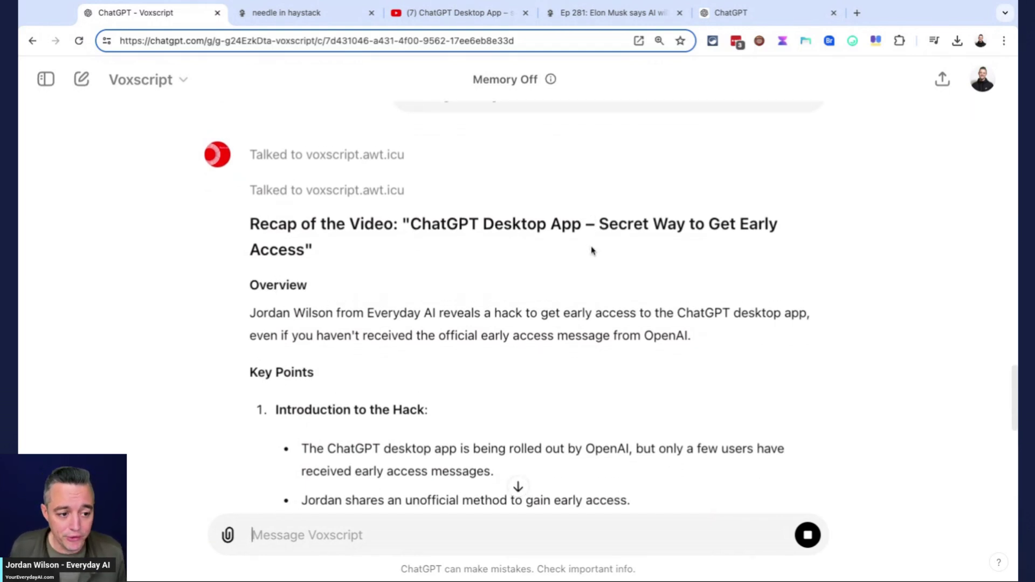
scroll(587, 251, up, 1)
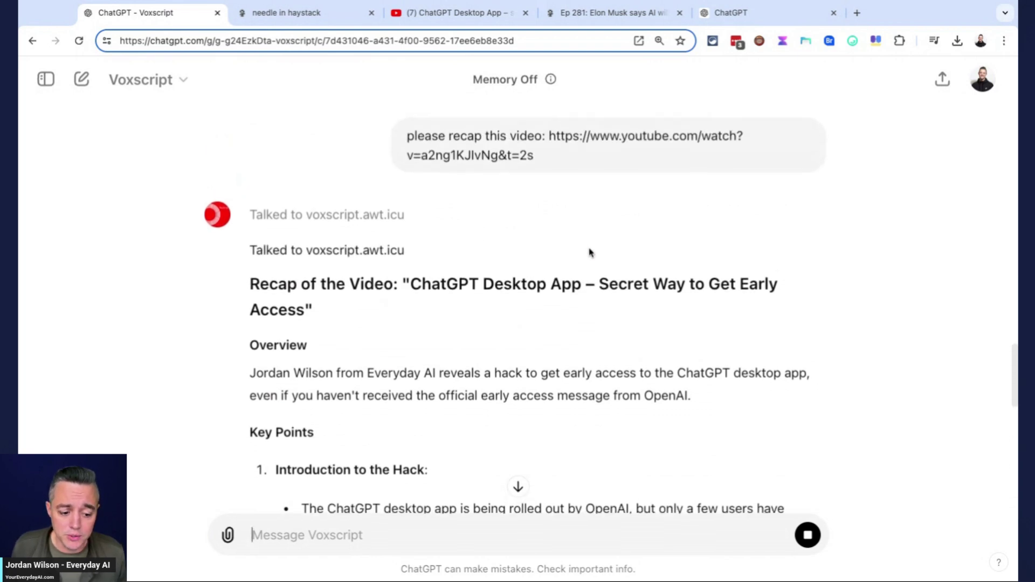
scroll(590, 252, down, 3)
scroll(590, 252, down, 1)
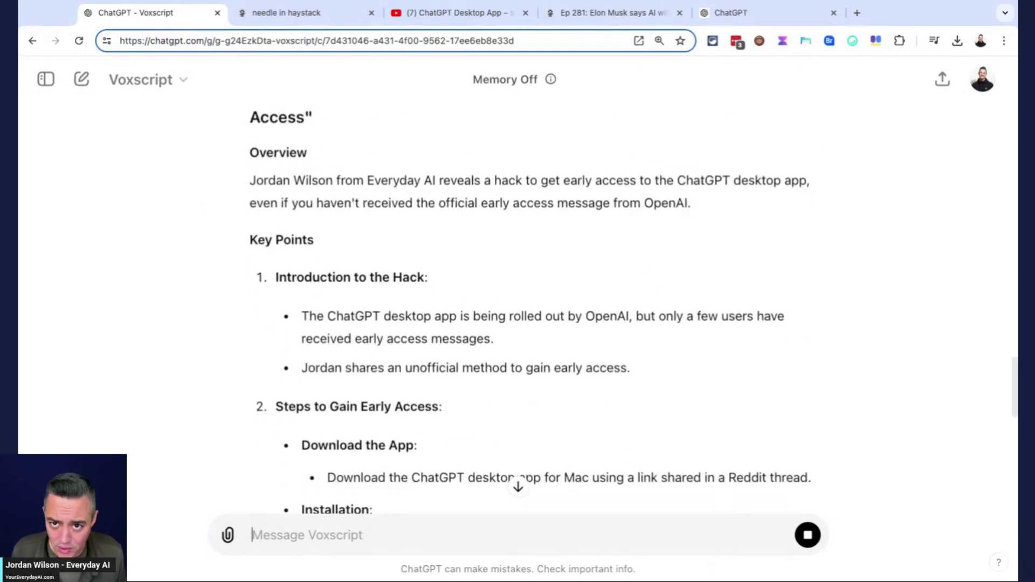
scroll(600, 257, down, 6)
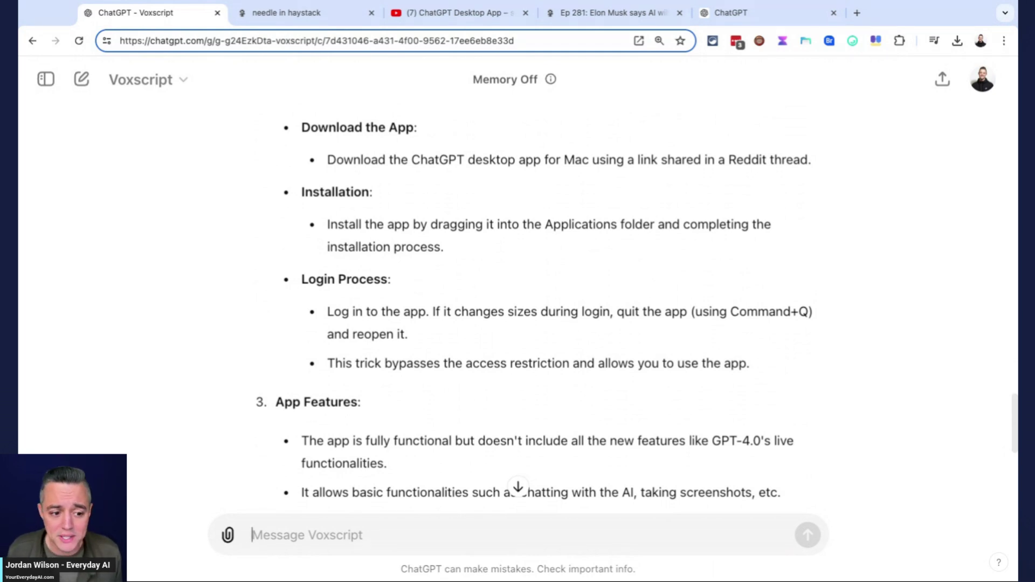
scroll(539, 307, up, 20)
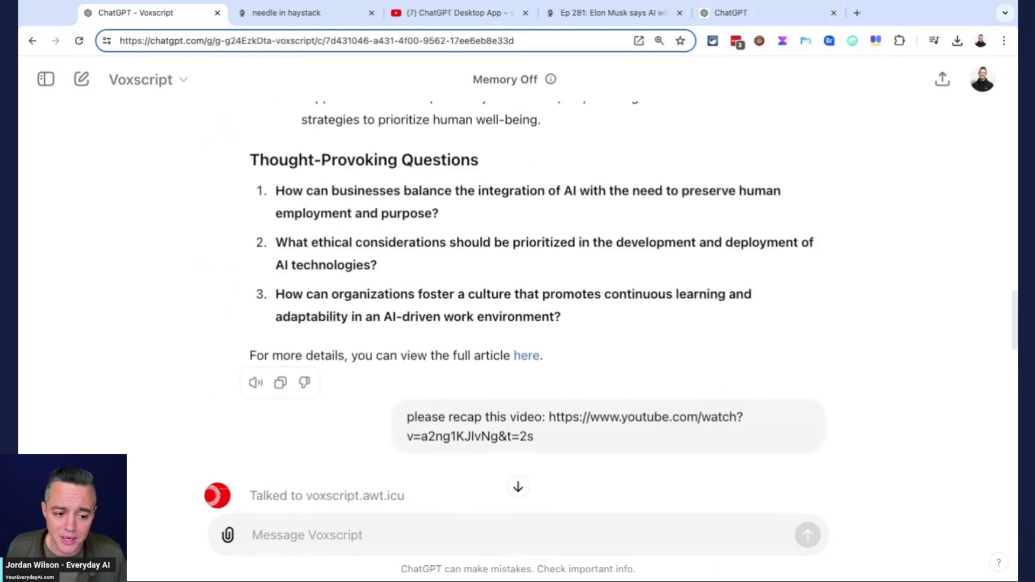
scroll(633, 234, up, 20)
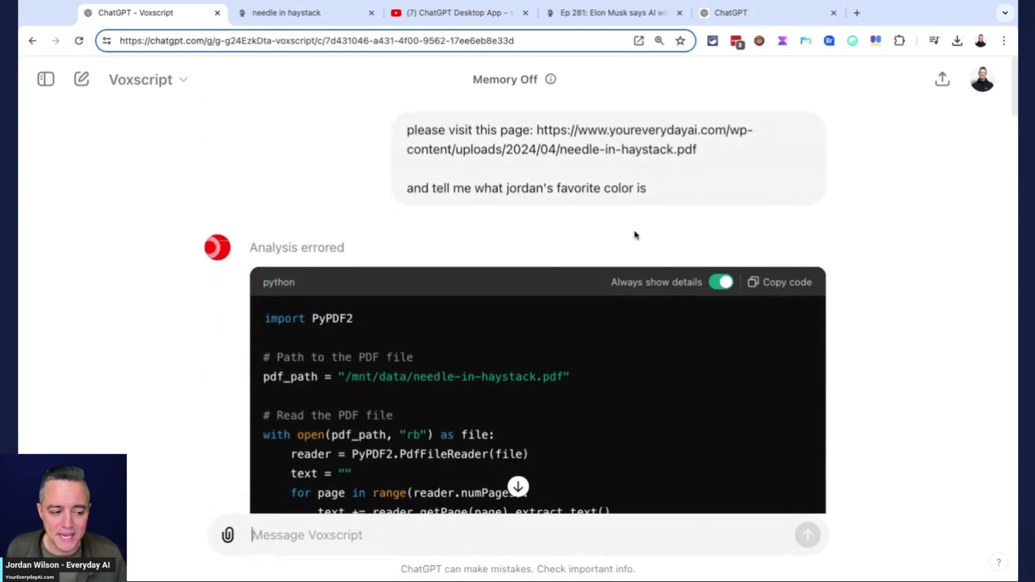
scroll(635, 235, down, 3)
scroll(634, 236, up, 3)
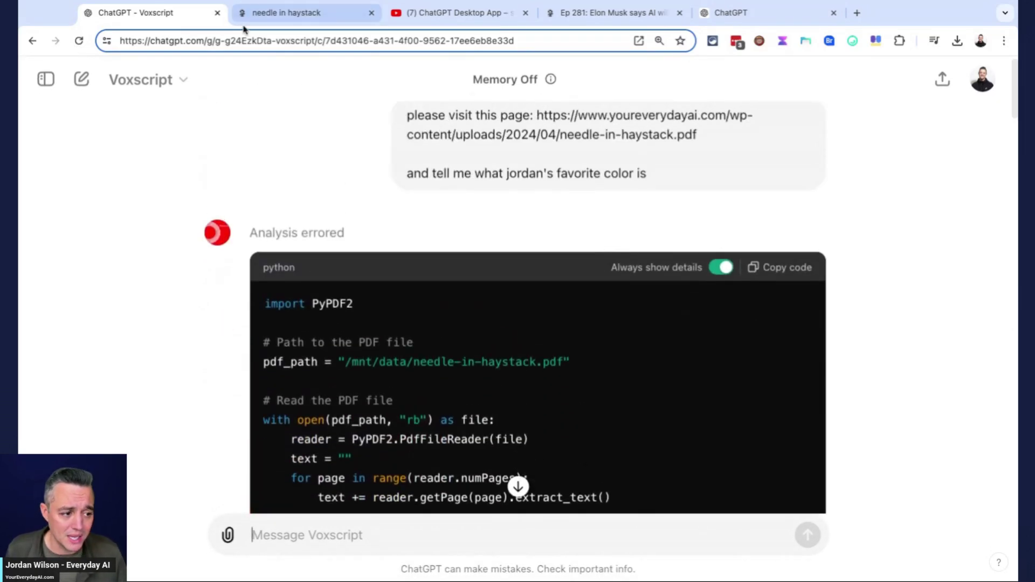
click(261, 22)
click(434, 40)
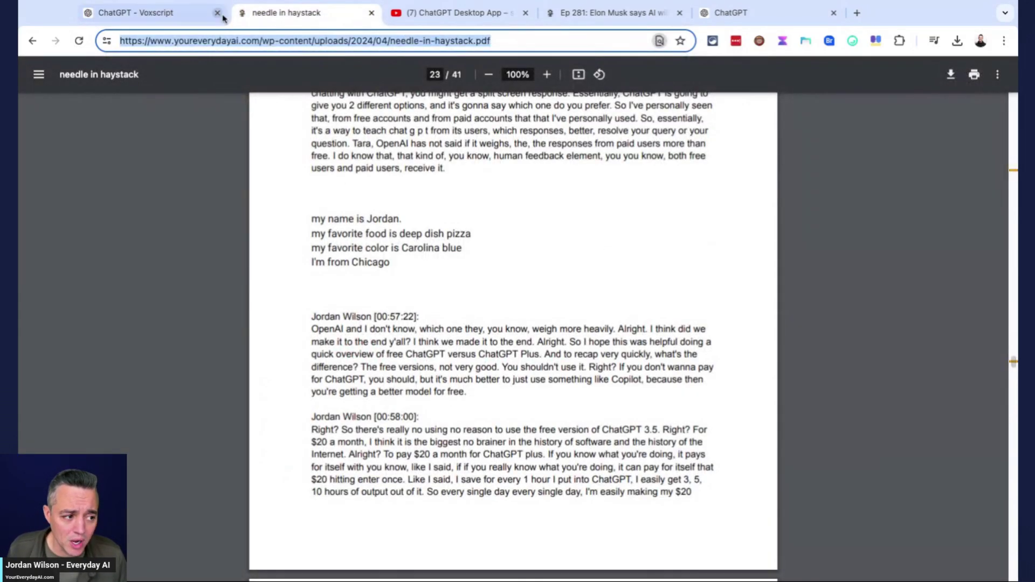
click(168, 18)
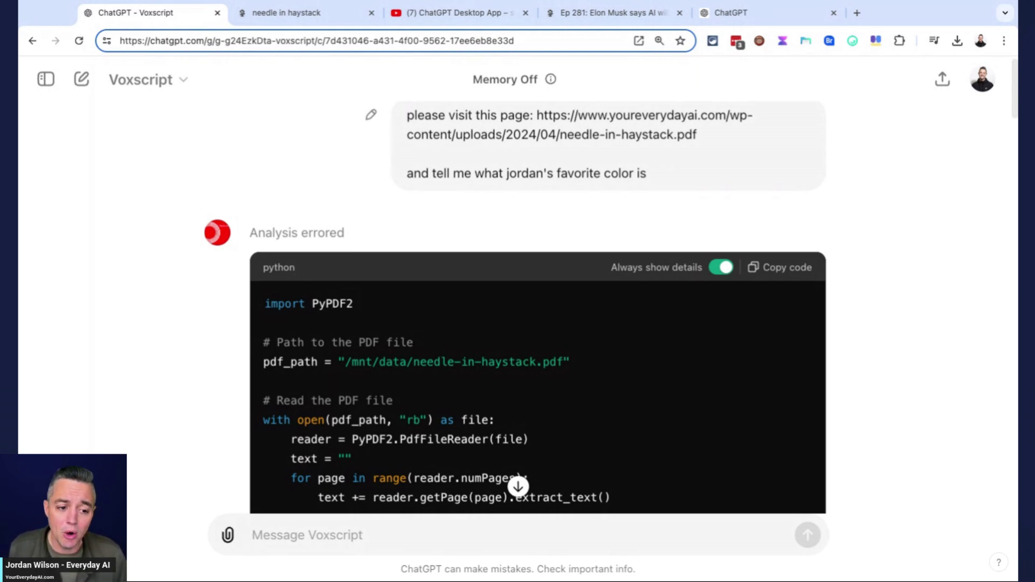
Look over the open Ep 281 episode, YouTube video and Voxscript conversation tabs.
click(593, 12)
scroll(685, 209, down, 6)
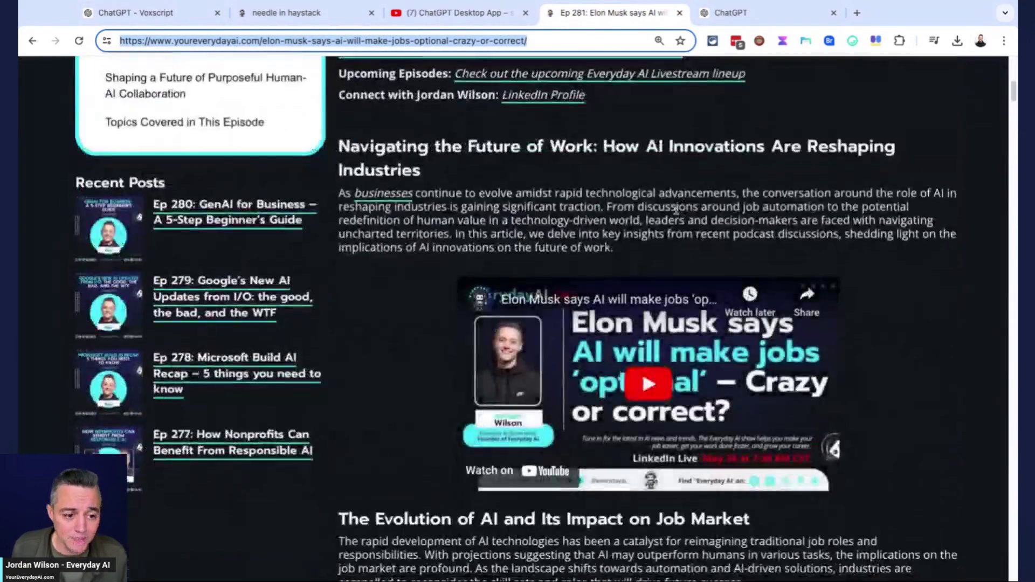
click(482, 13)
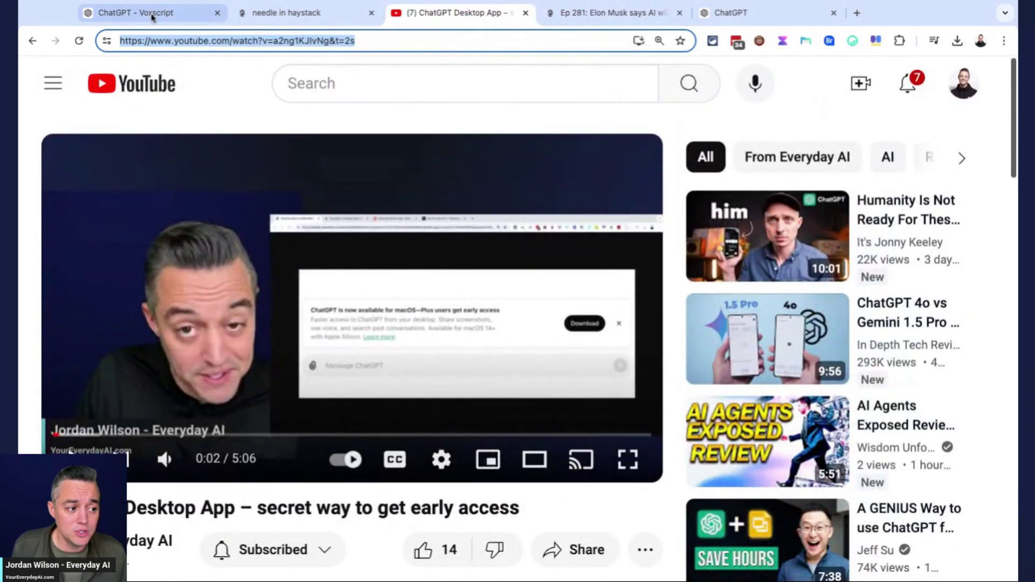
click(151, 12)
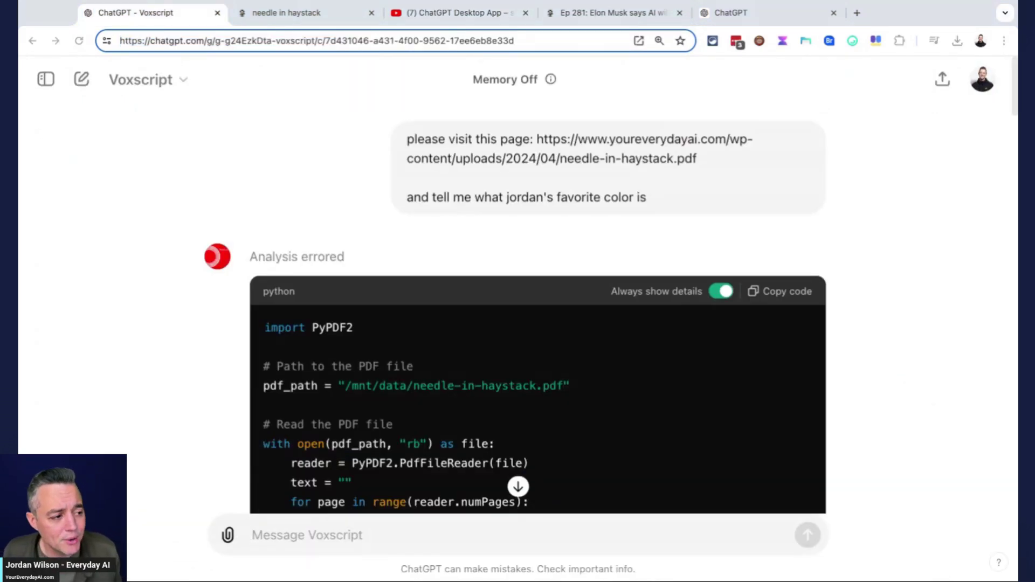
Return to the Ep 281 episode page and go to the Everyday AI homepage via its logo.
click(970, 21)
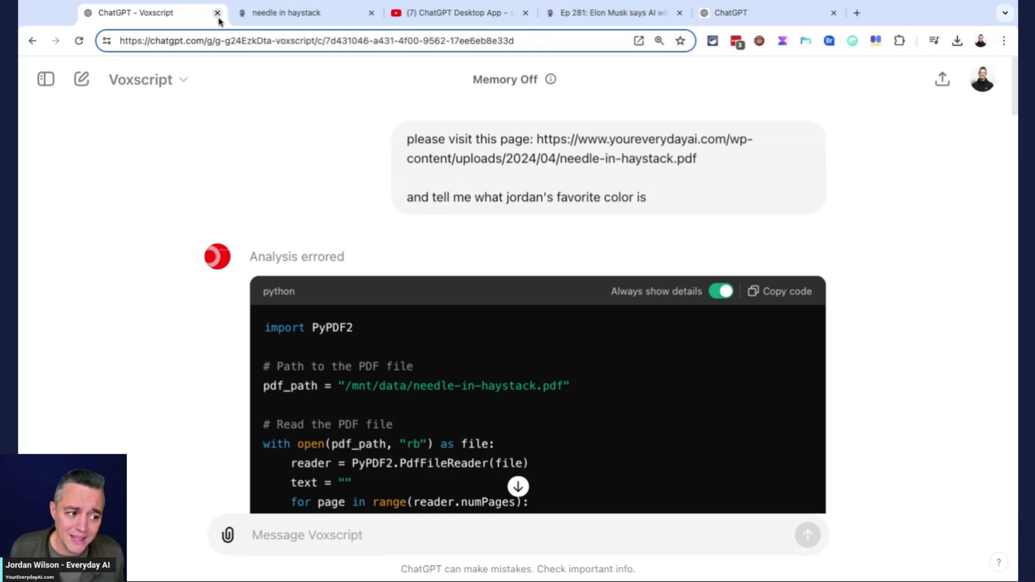
click(654, 16)
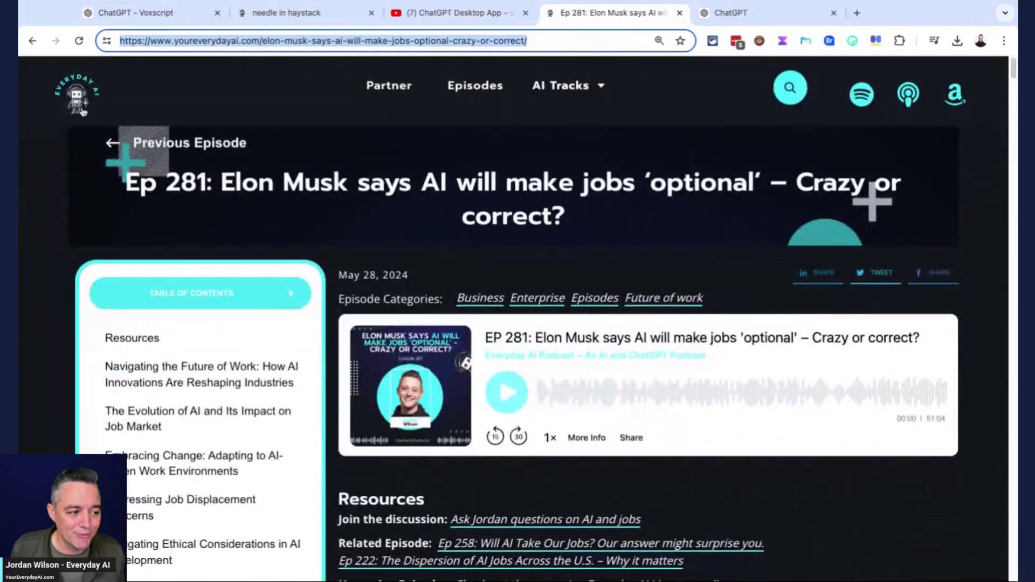
click(81, 100)
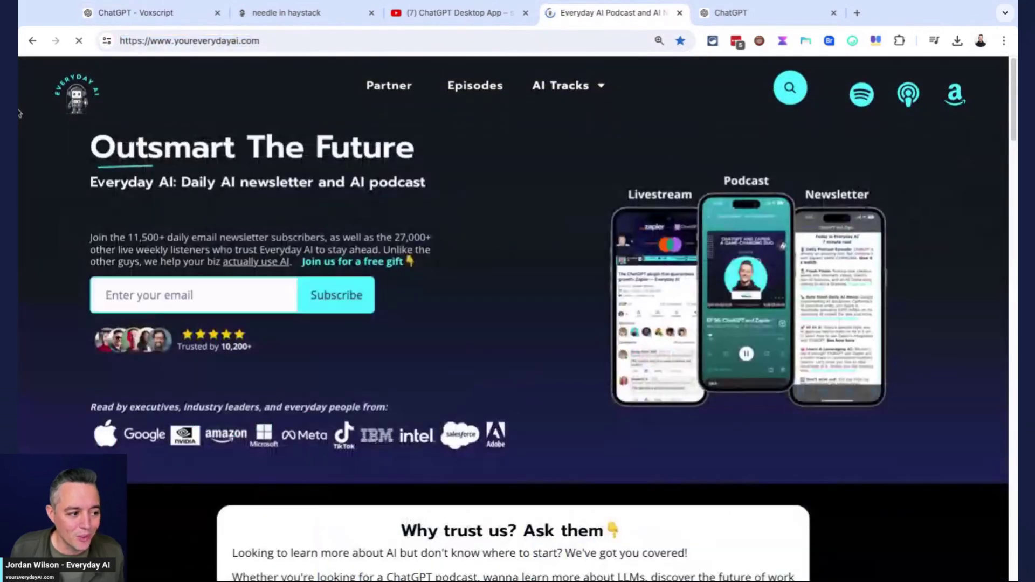